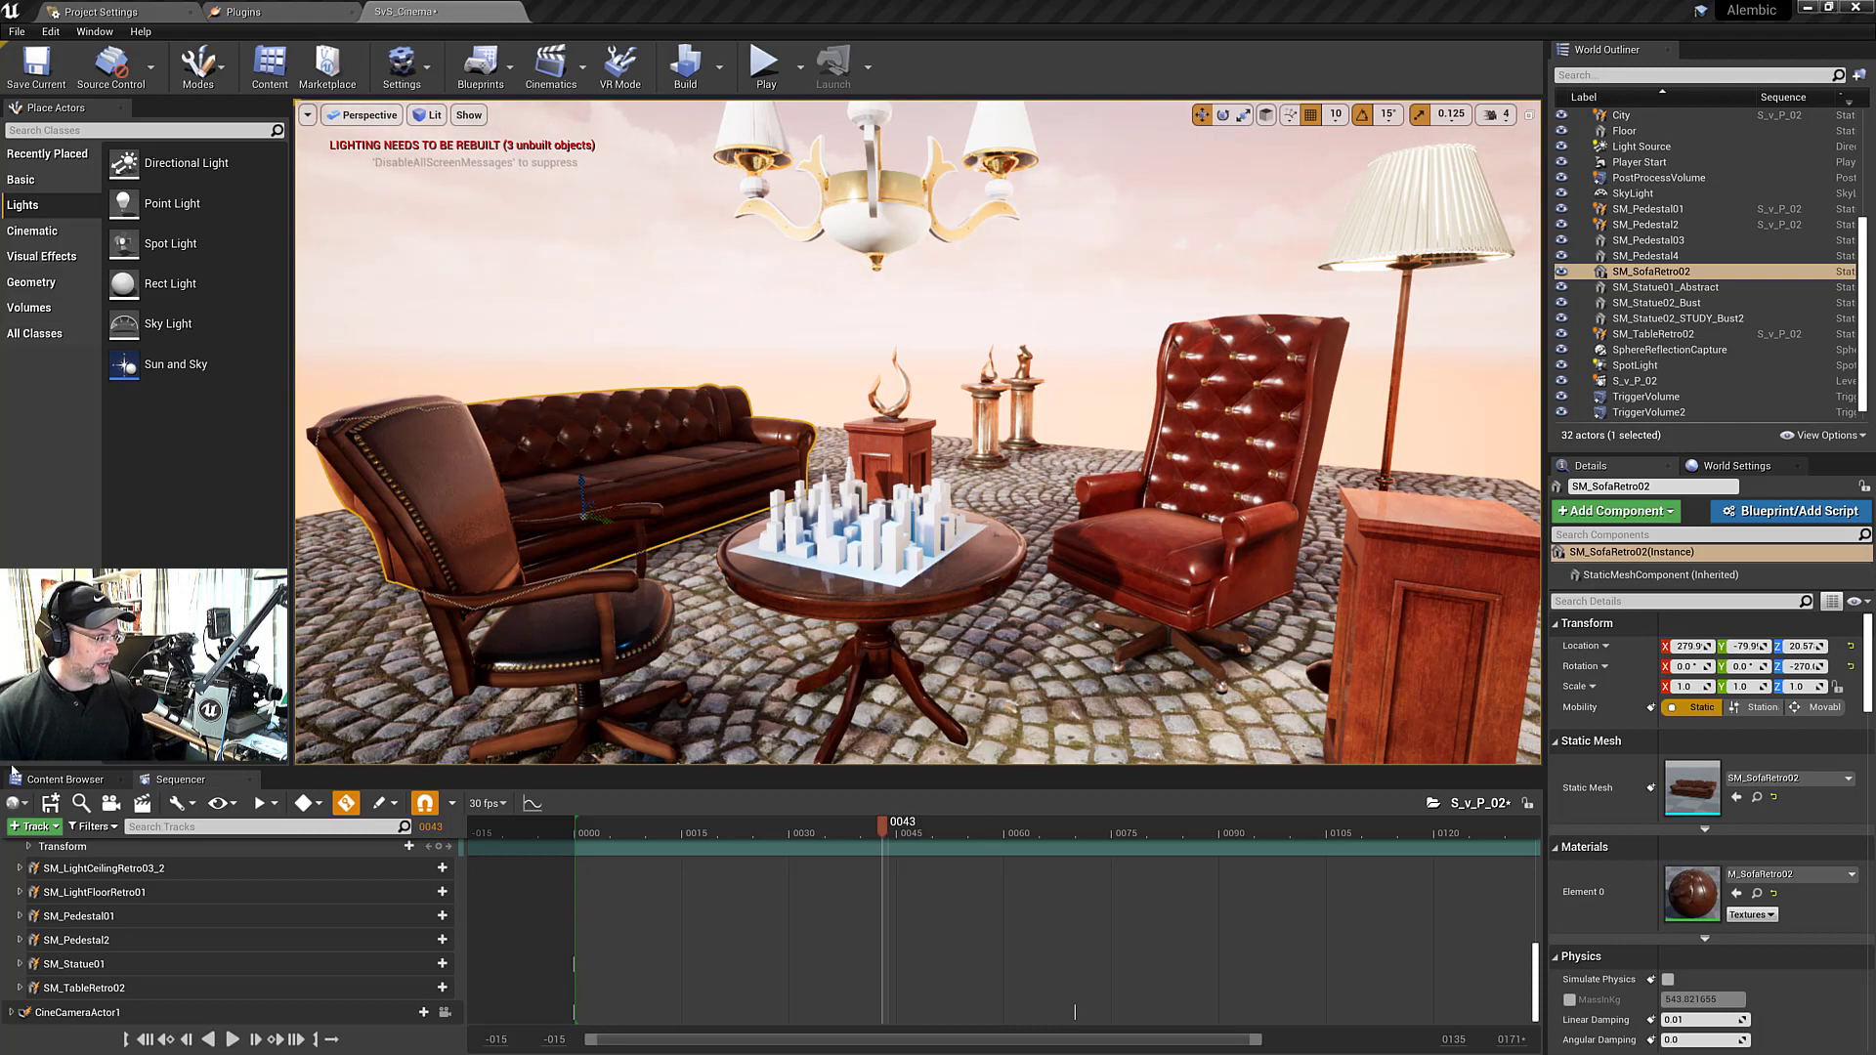
Add the SM_SofaRetro02 actor to the sequence from the Objects folder's Actor To Sequencer list
{"action": "scroll", "coordinate": [60, 933], "scroll_direction": "up", "scroll_amount": 10}
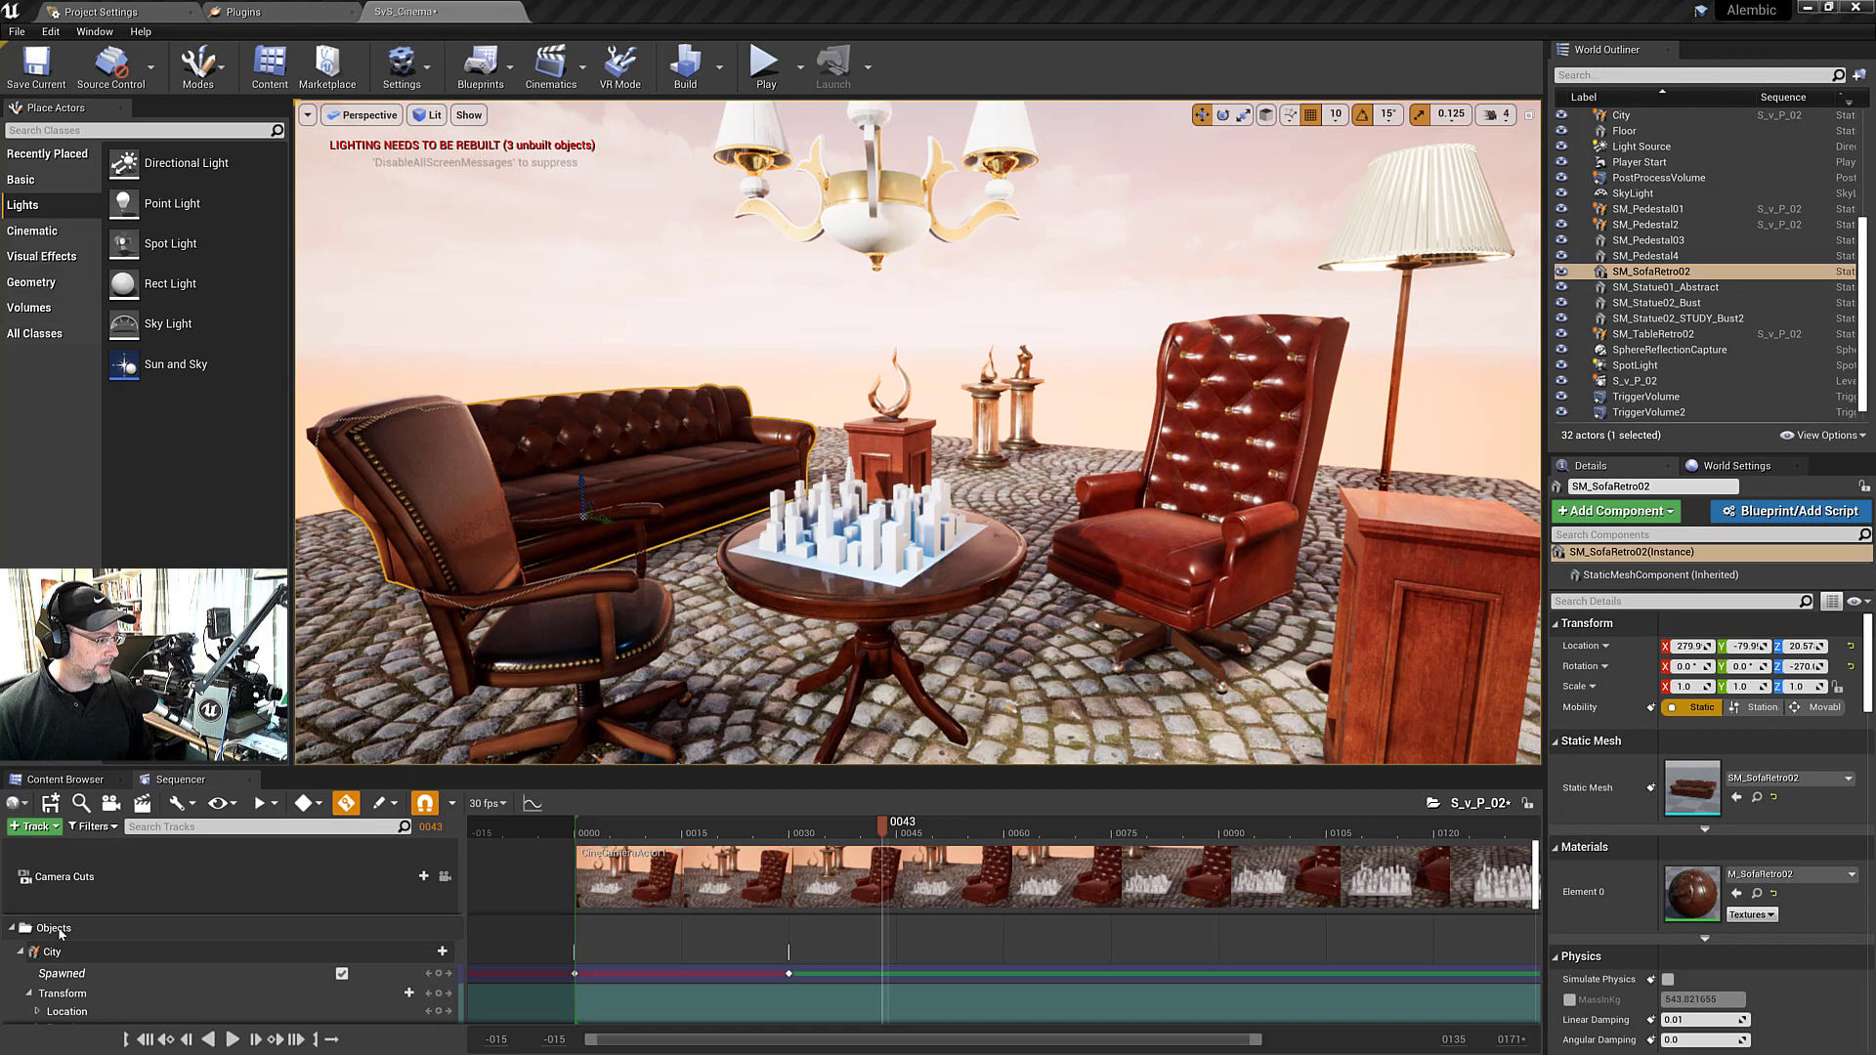
{"action": "right_click", "coordinate": [78, 930]}
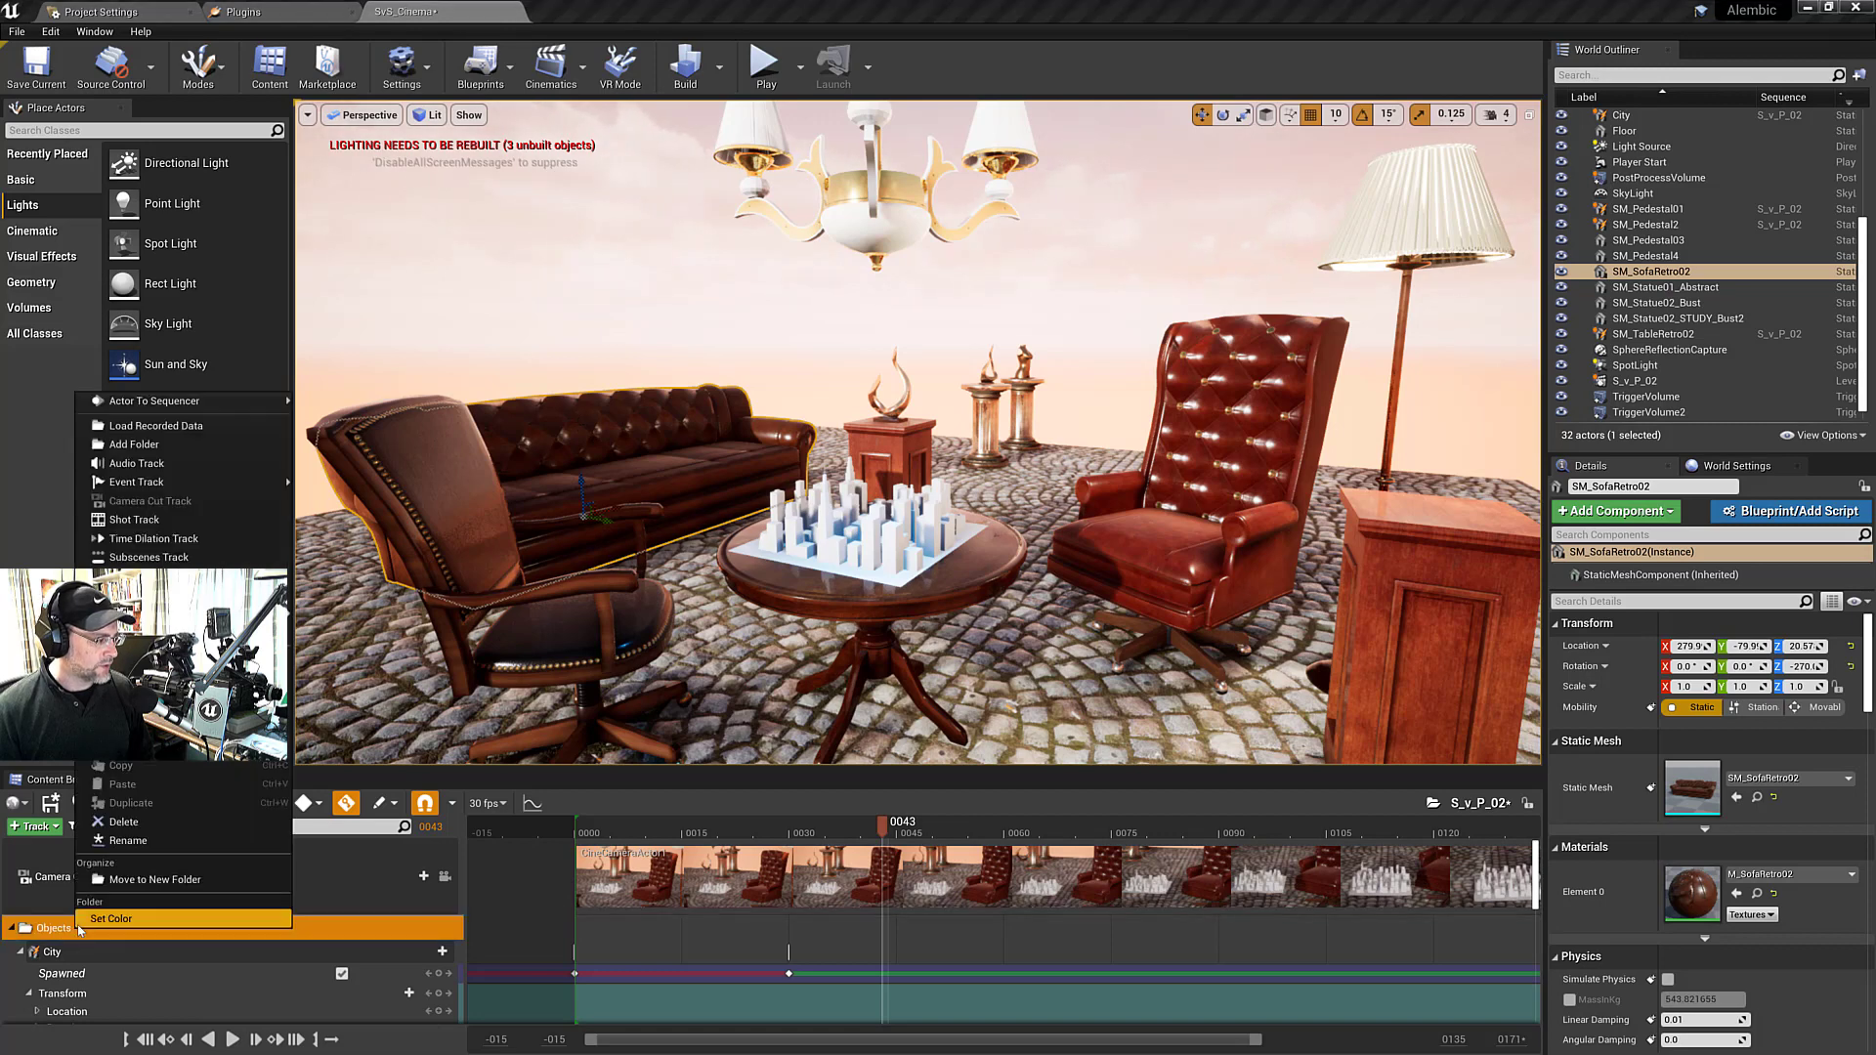
{"action": "mouse_move", "coordinate": [221, 401]}
{"action": "left_click", "coordinate": [371, 400]}
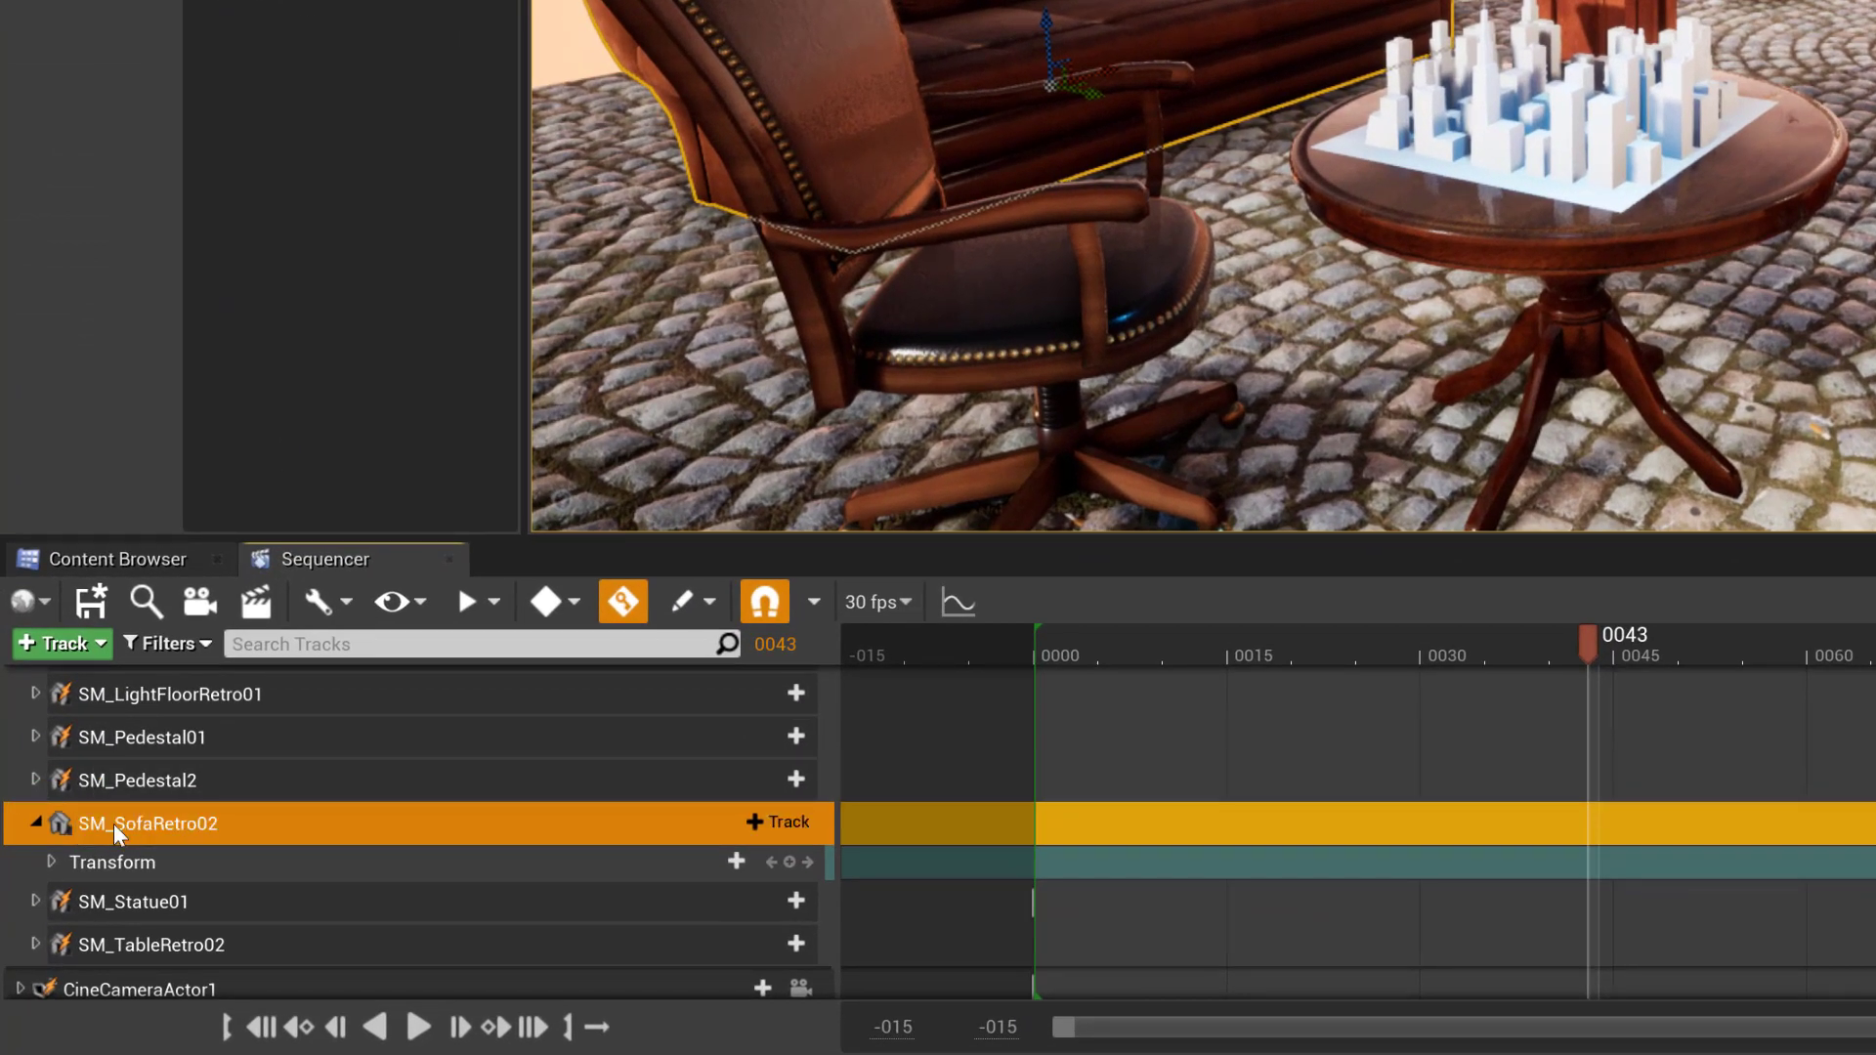
Convert SM_SofaRetro02 to a spawnable, toggle its Spawned state off and back on, and collapse the track
{"action": "right_click", "coordinate": [113, 824]}
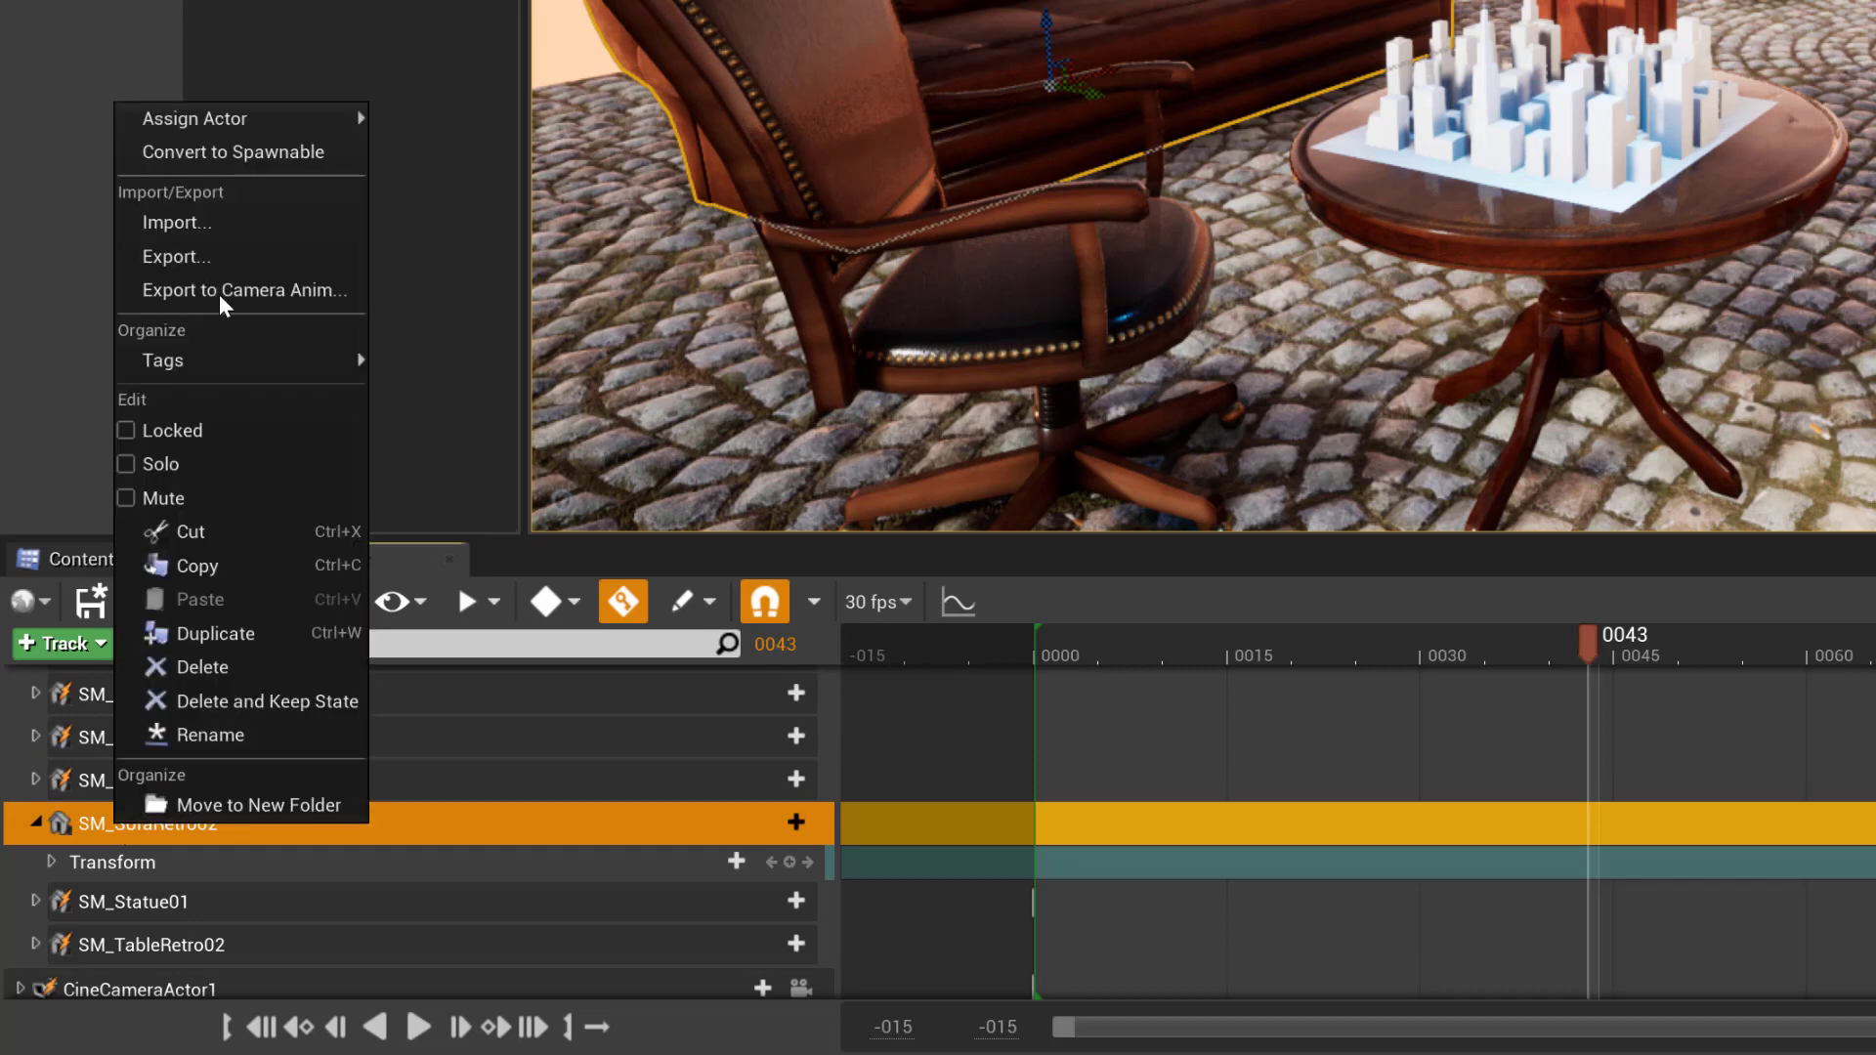
{"action": "left_click", "coordinate": [260, 172]}
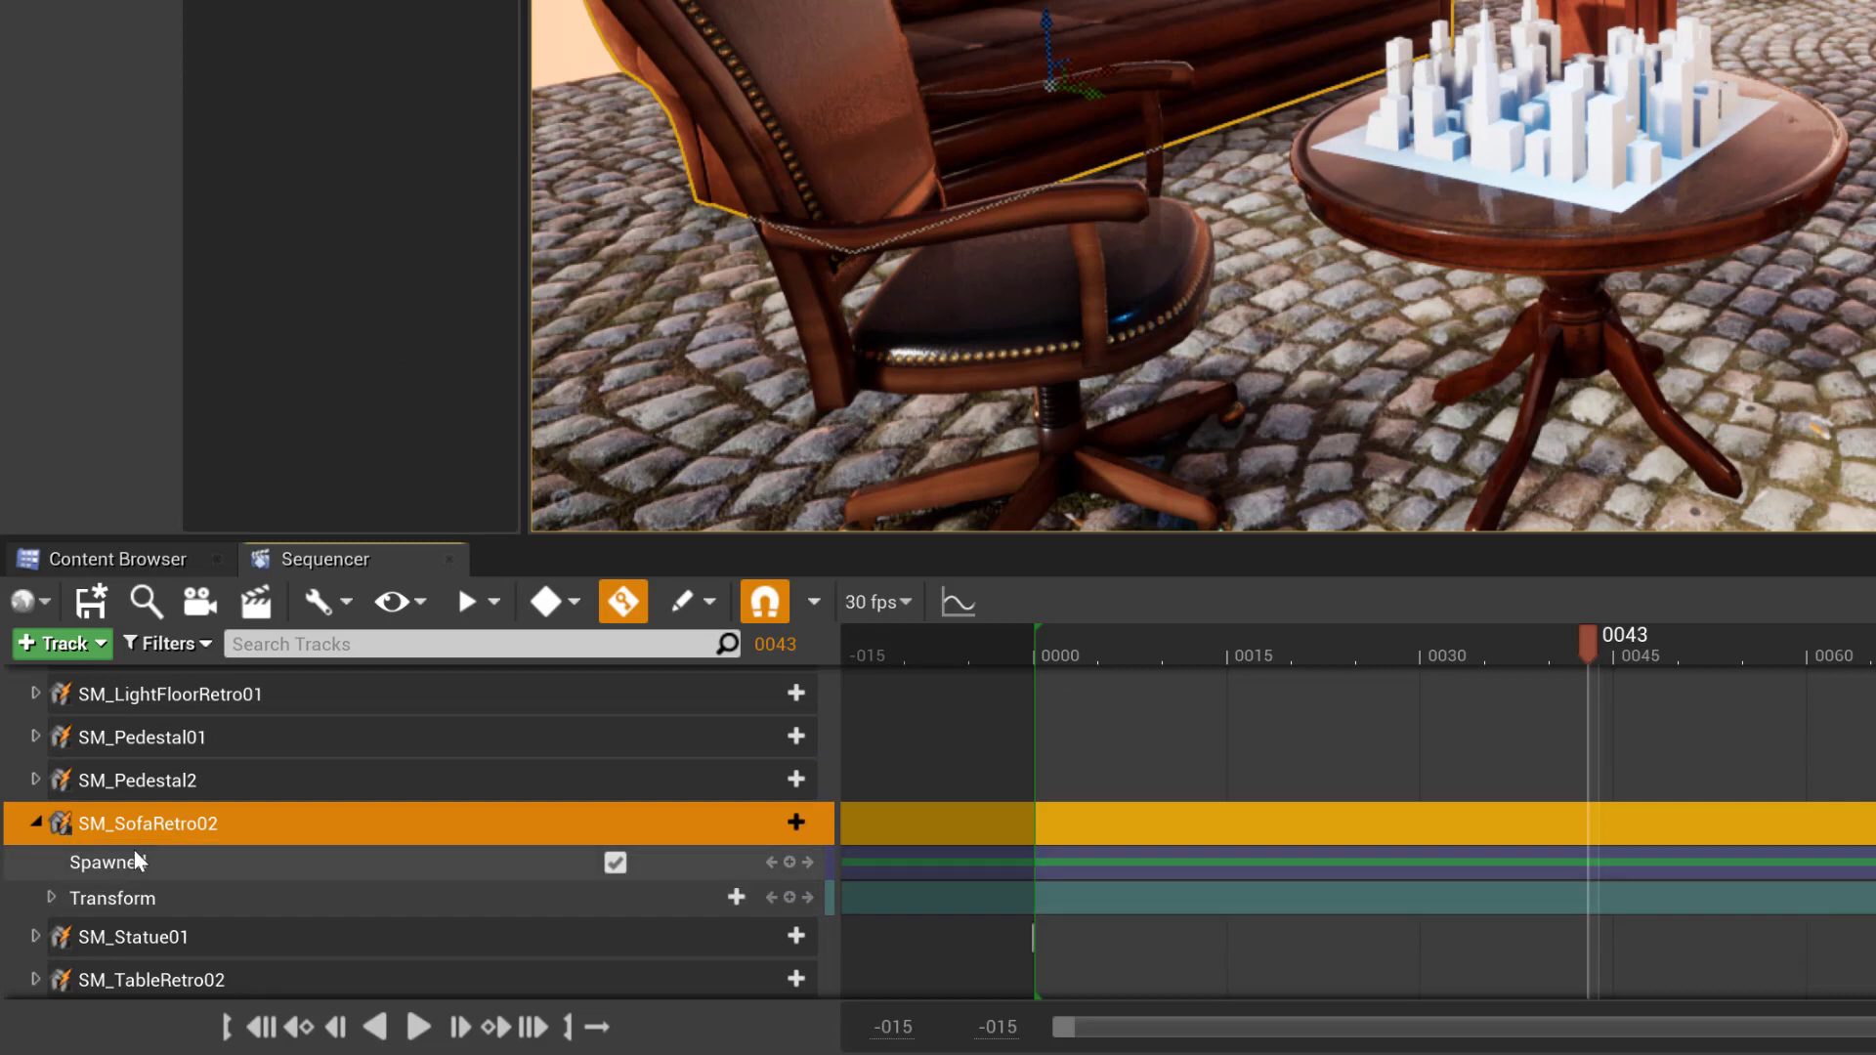
{"action": "left_click", "coordinate": [612, 864]}
{"action": "left_click", "coordinate": [615, 862]}
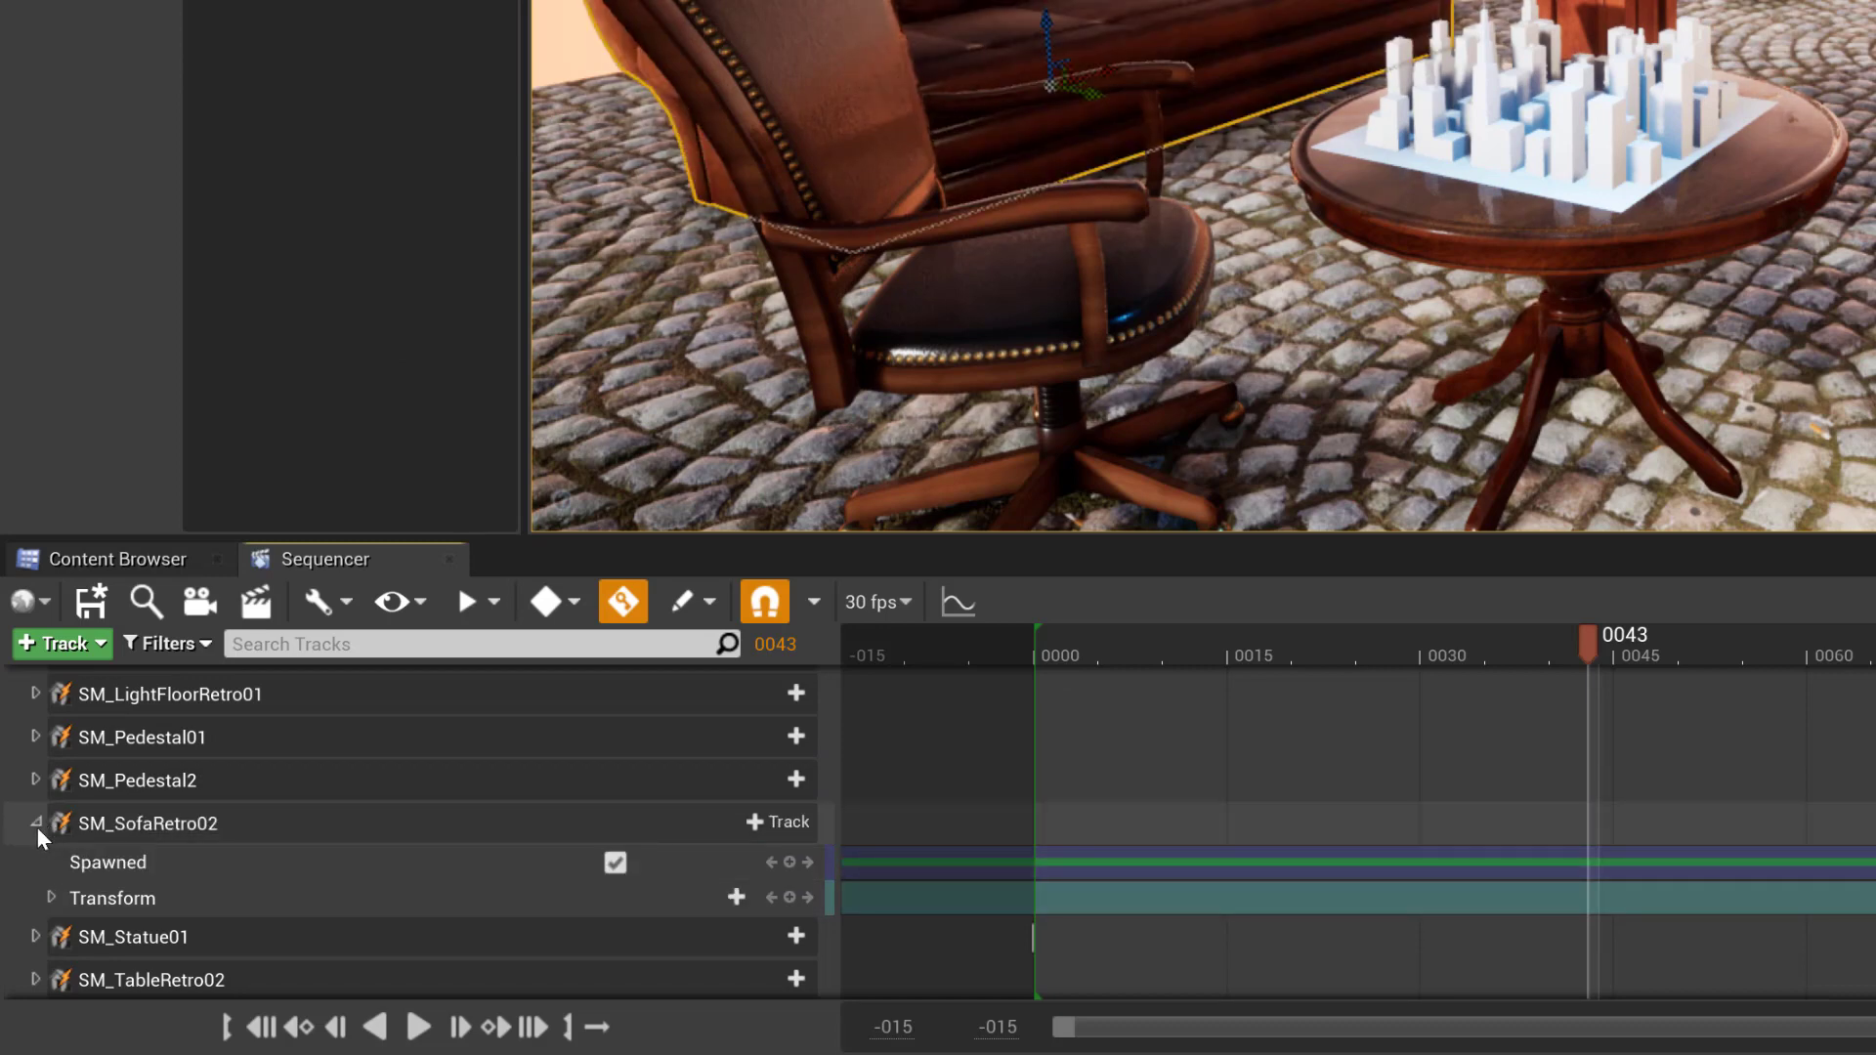
{"action": "left_click", "coordinate": [36, 823]}
Select the City model on the table
{"action": "scroll", "coordinate": [219, 888], "scroll_direction": "up", "scroll_amount": 5}
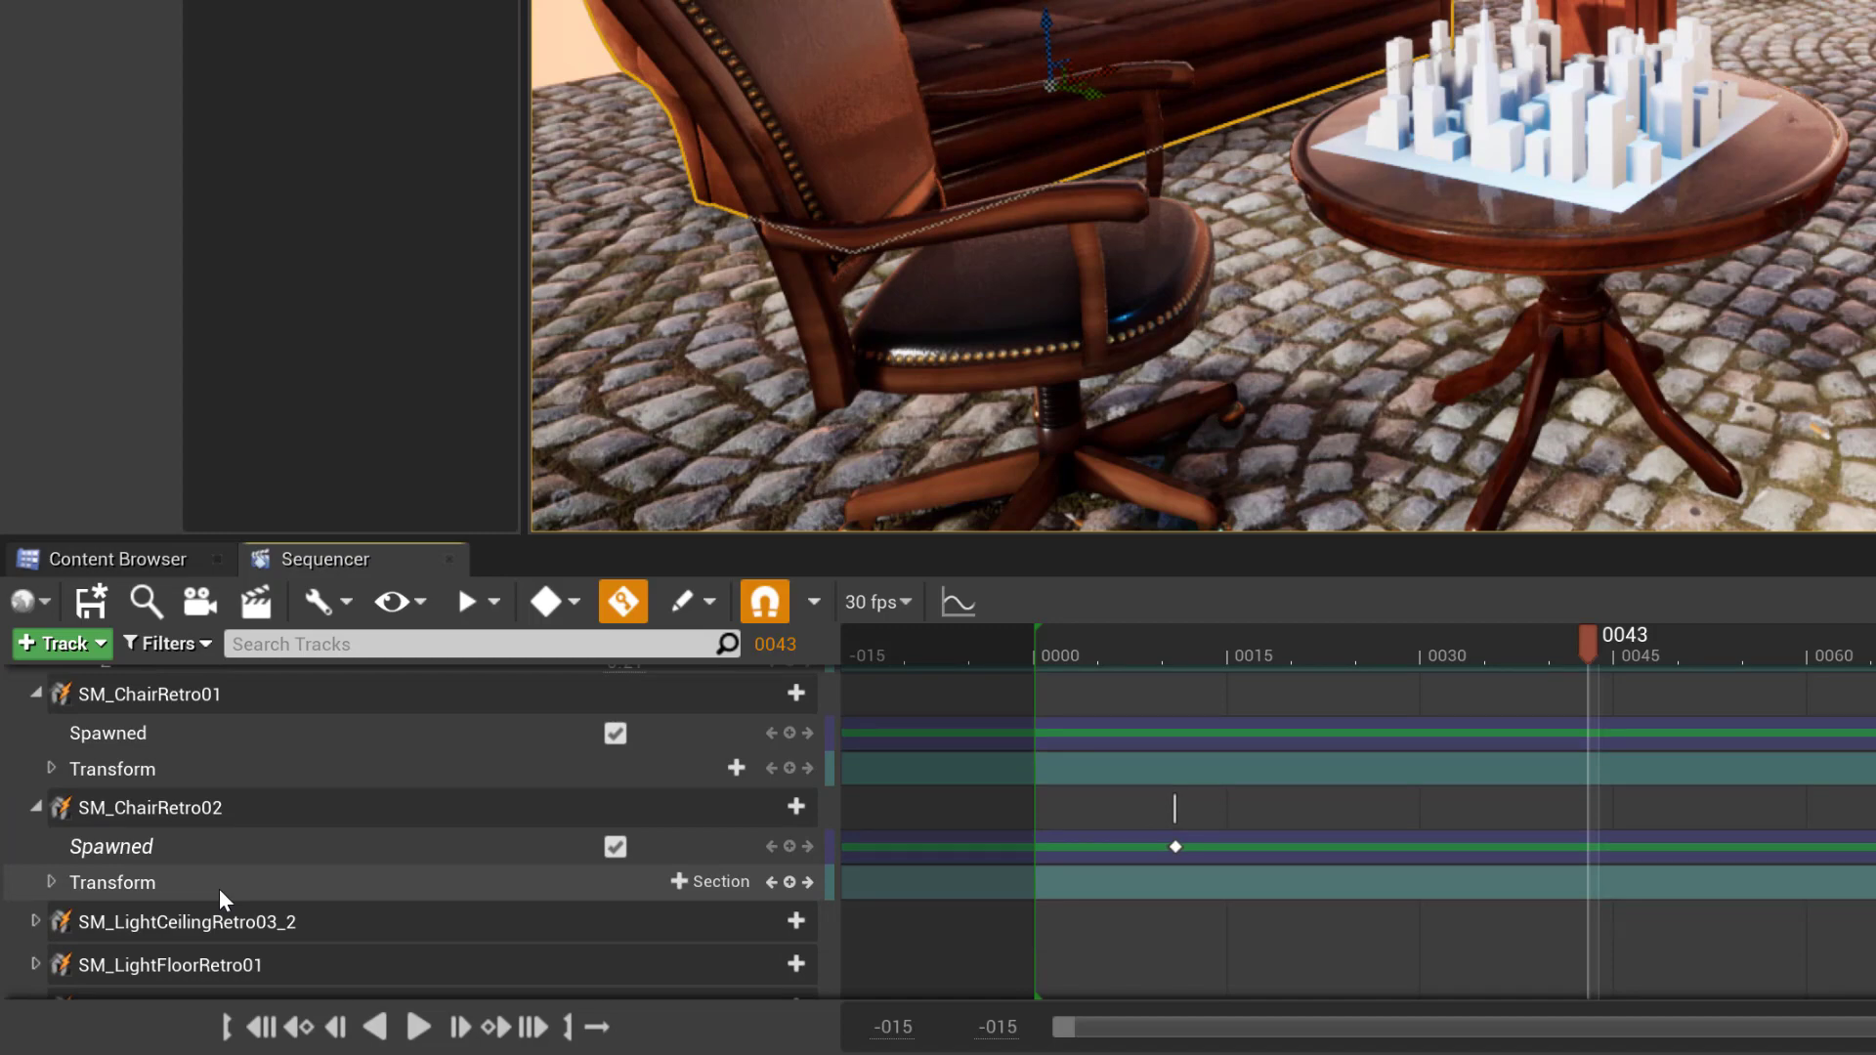
{"action": "scroll", "coordinate": [219, 888], "scroll_direction": "up", "scroll_amount": 5}
{"action": "left_click", "coordinate": [1568, 87]}
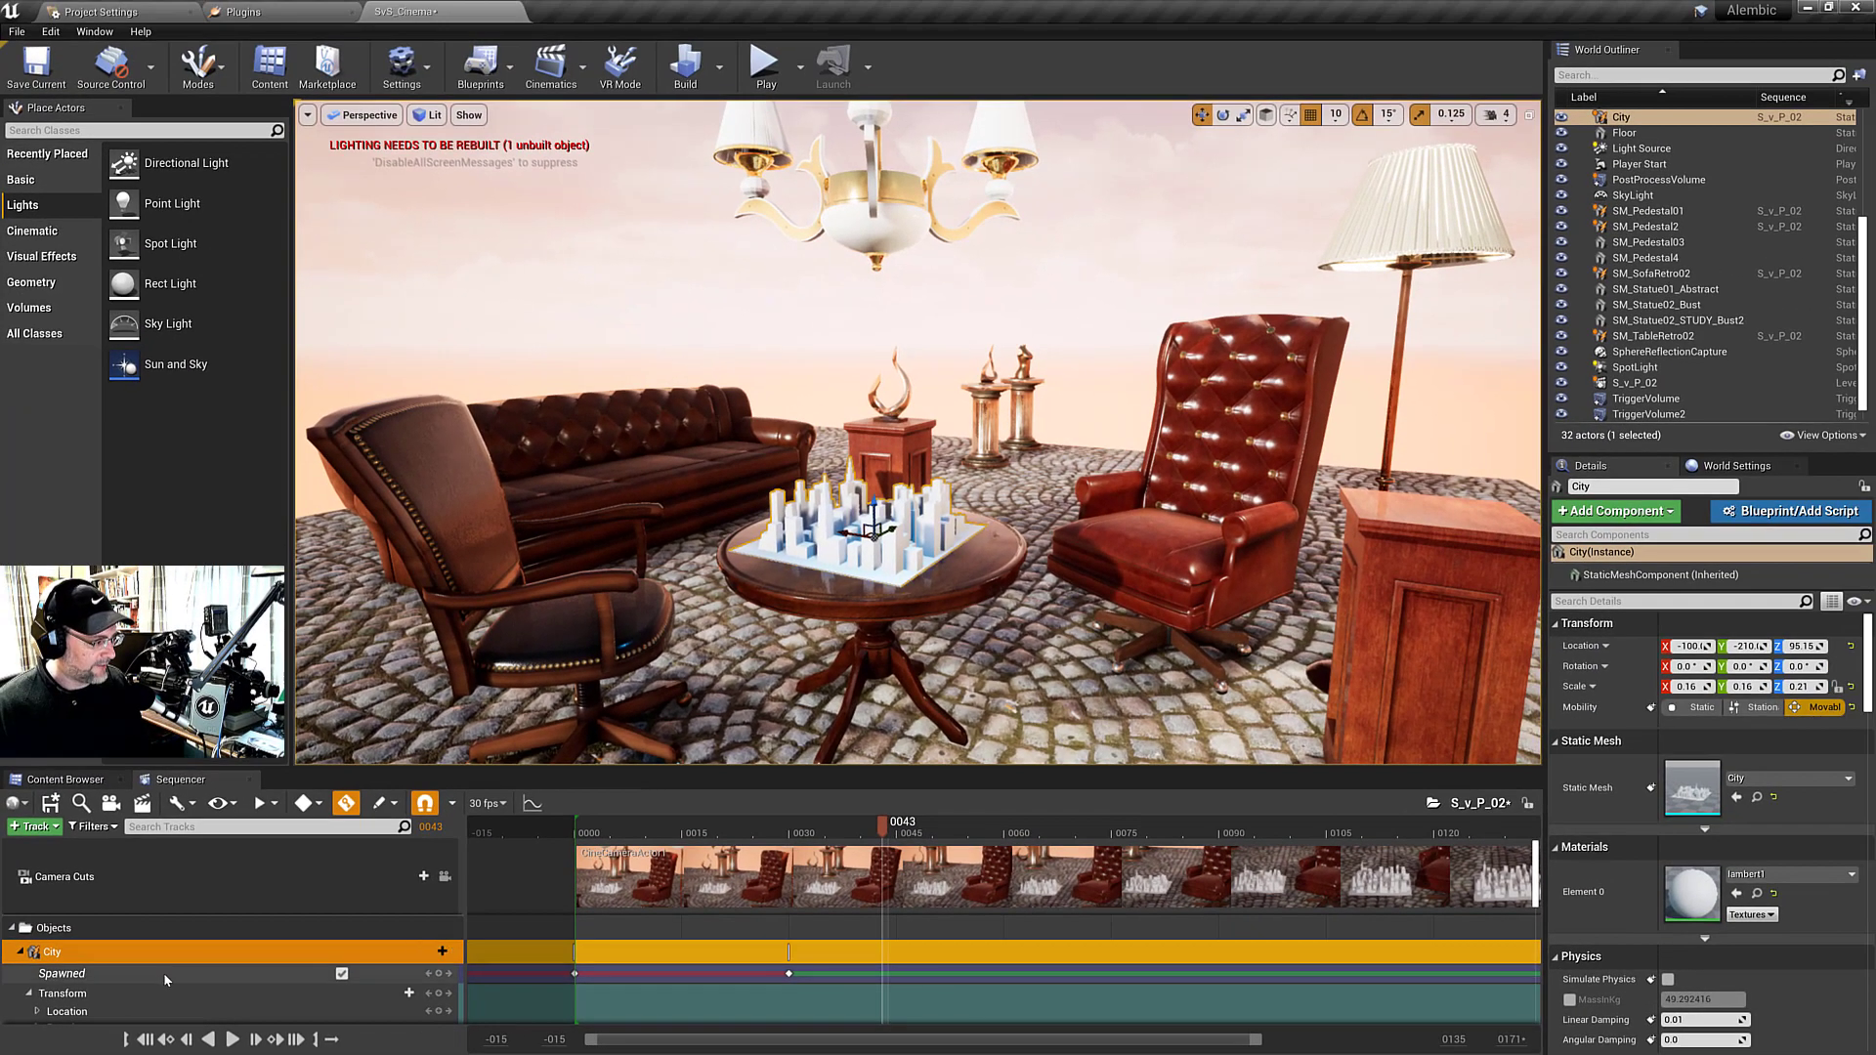
{"action": "left_click", "coordinate": [788, 972]}
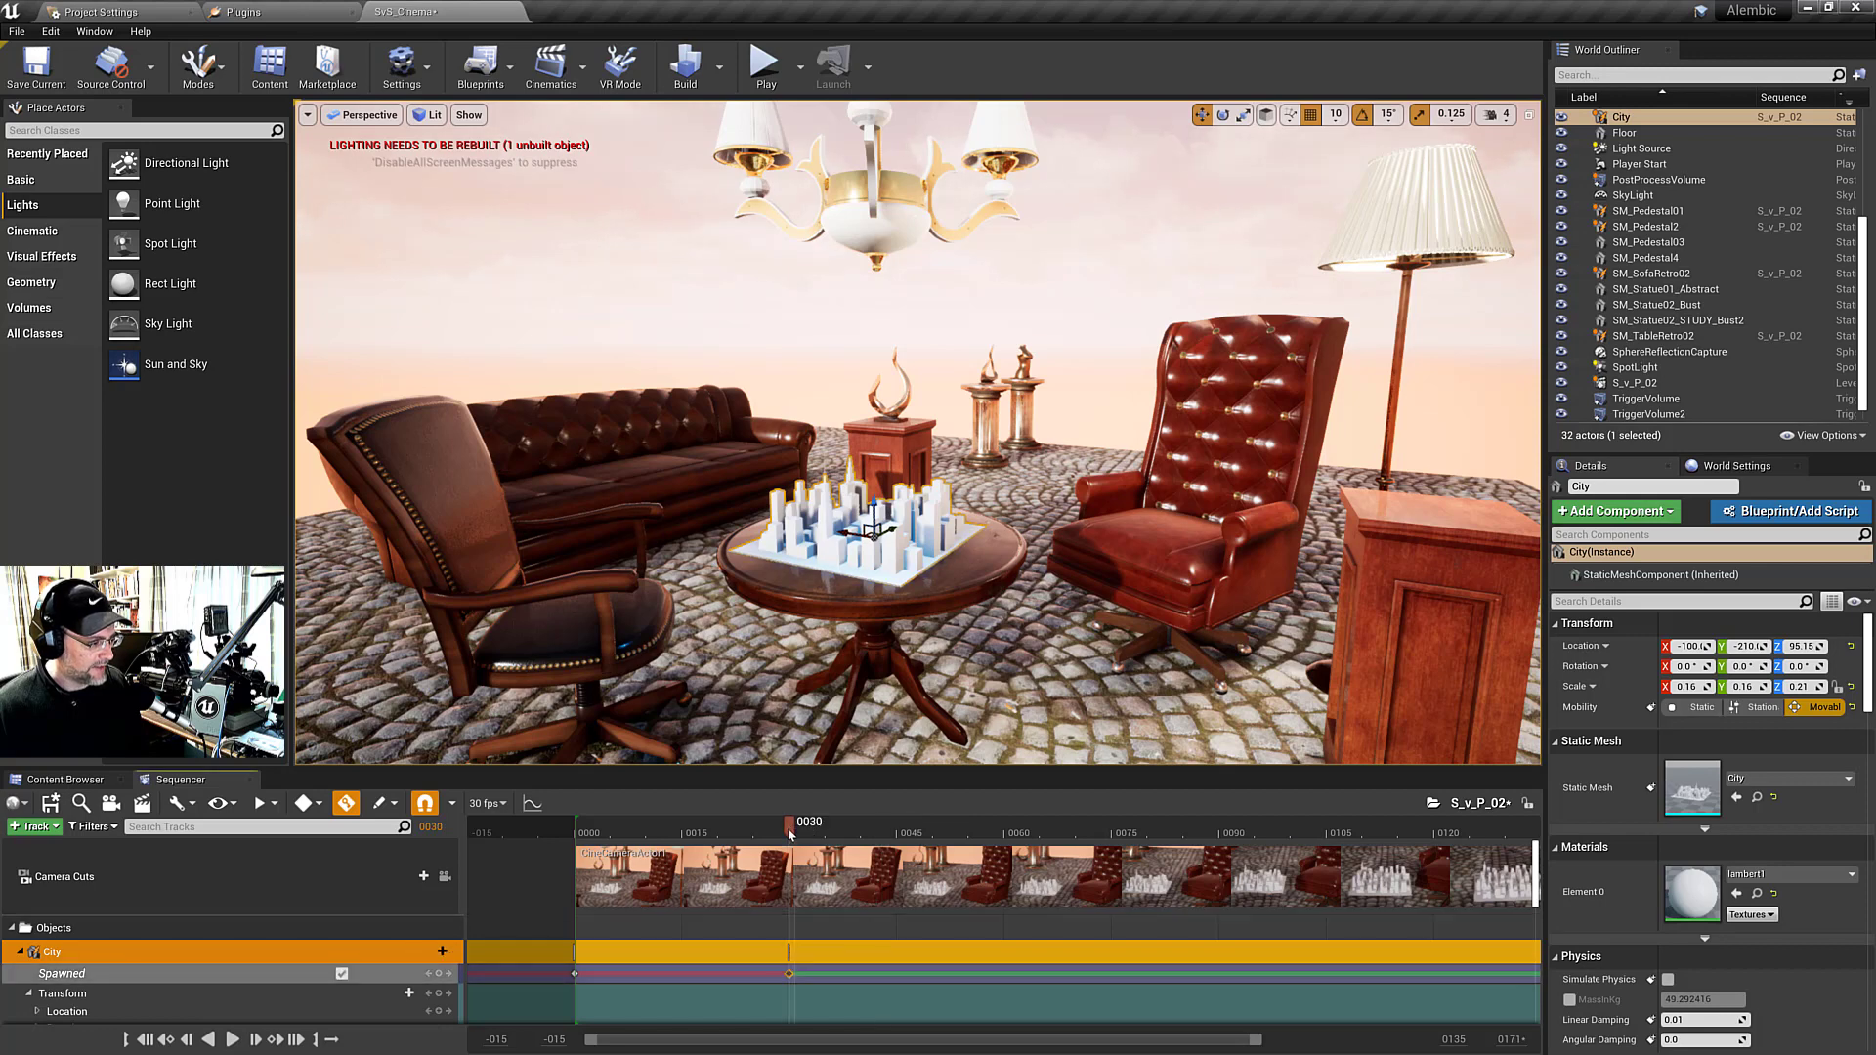
{"action": "mouse_move", "coordinate": [793, 826]}
{"action": "left_mouse_down"}
{"action": "mouse_move", "coordinate": [718, 825]}
{"action": "mouse_move", "coordinate": [854, 827]}
{"action": "mouse_move", "coordinate": [794, 846]}
{"action": "left_mouse_up"}
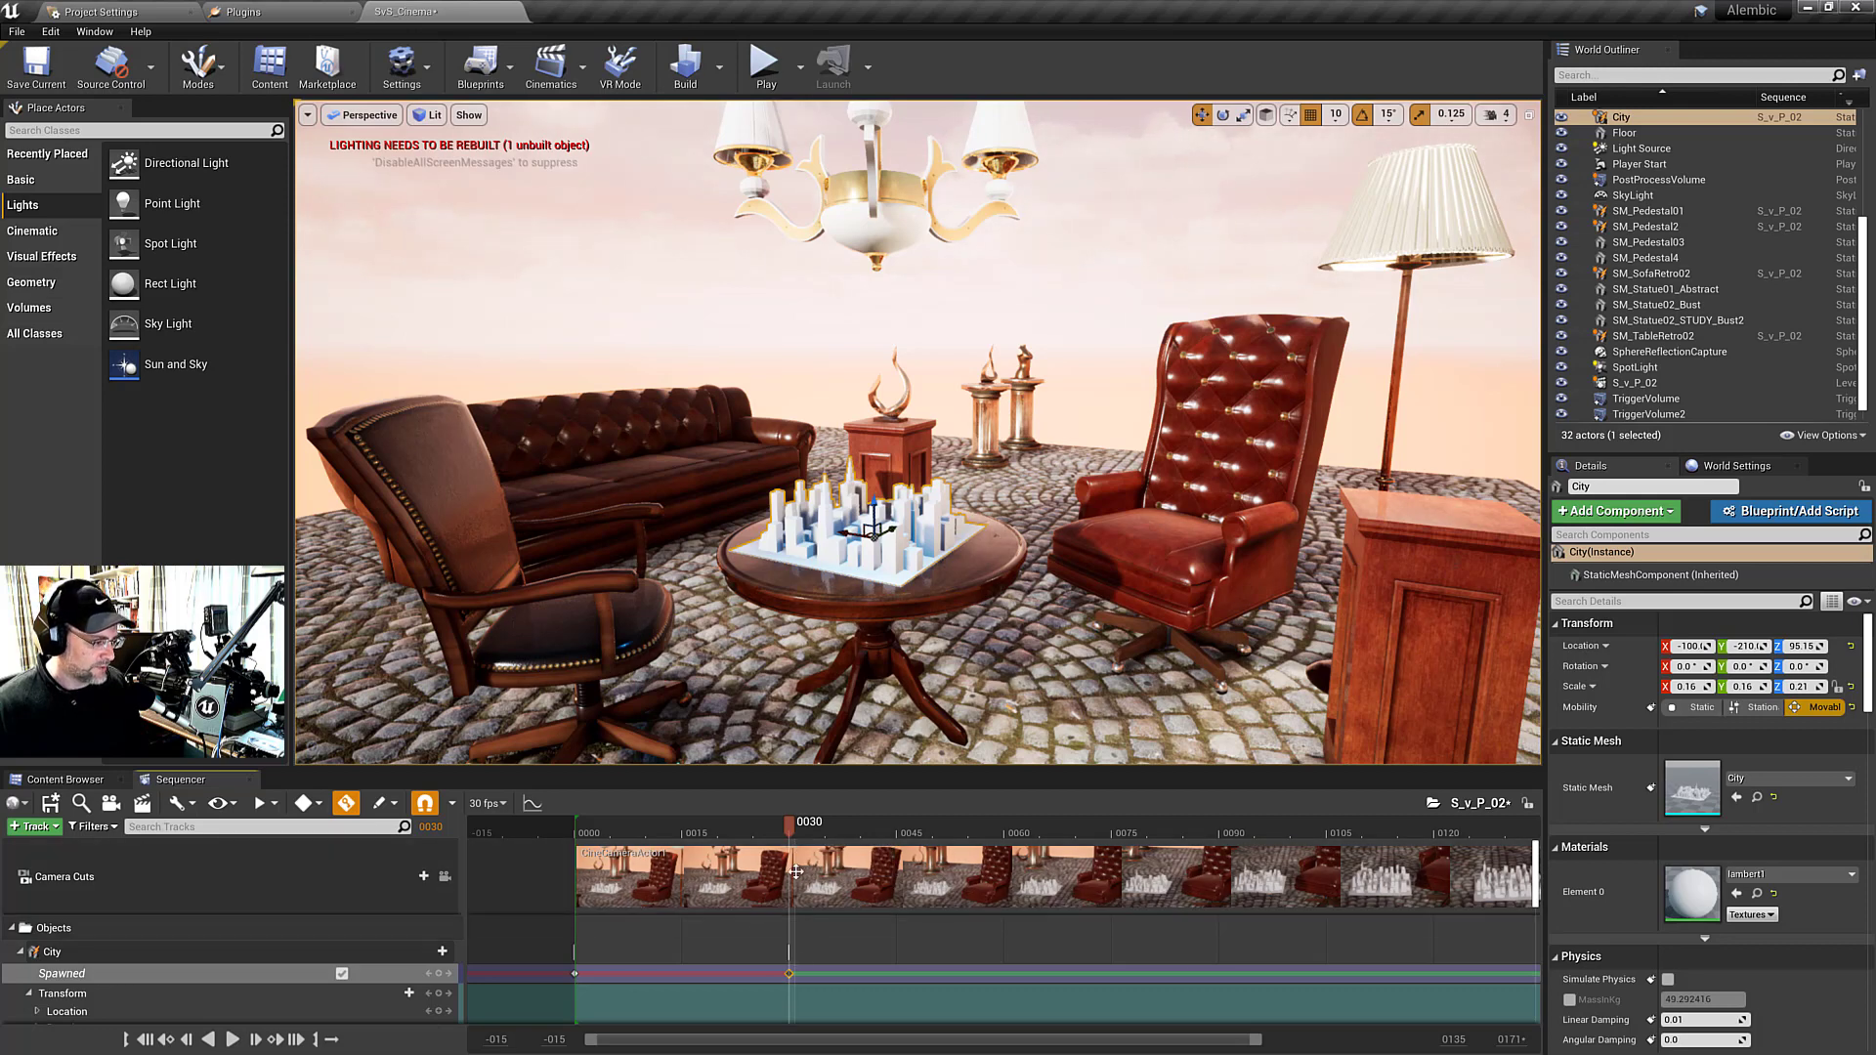
{"action": "left_click_drag", "start_coordinate": [794, 836], "coordinate": [854, 830]}
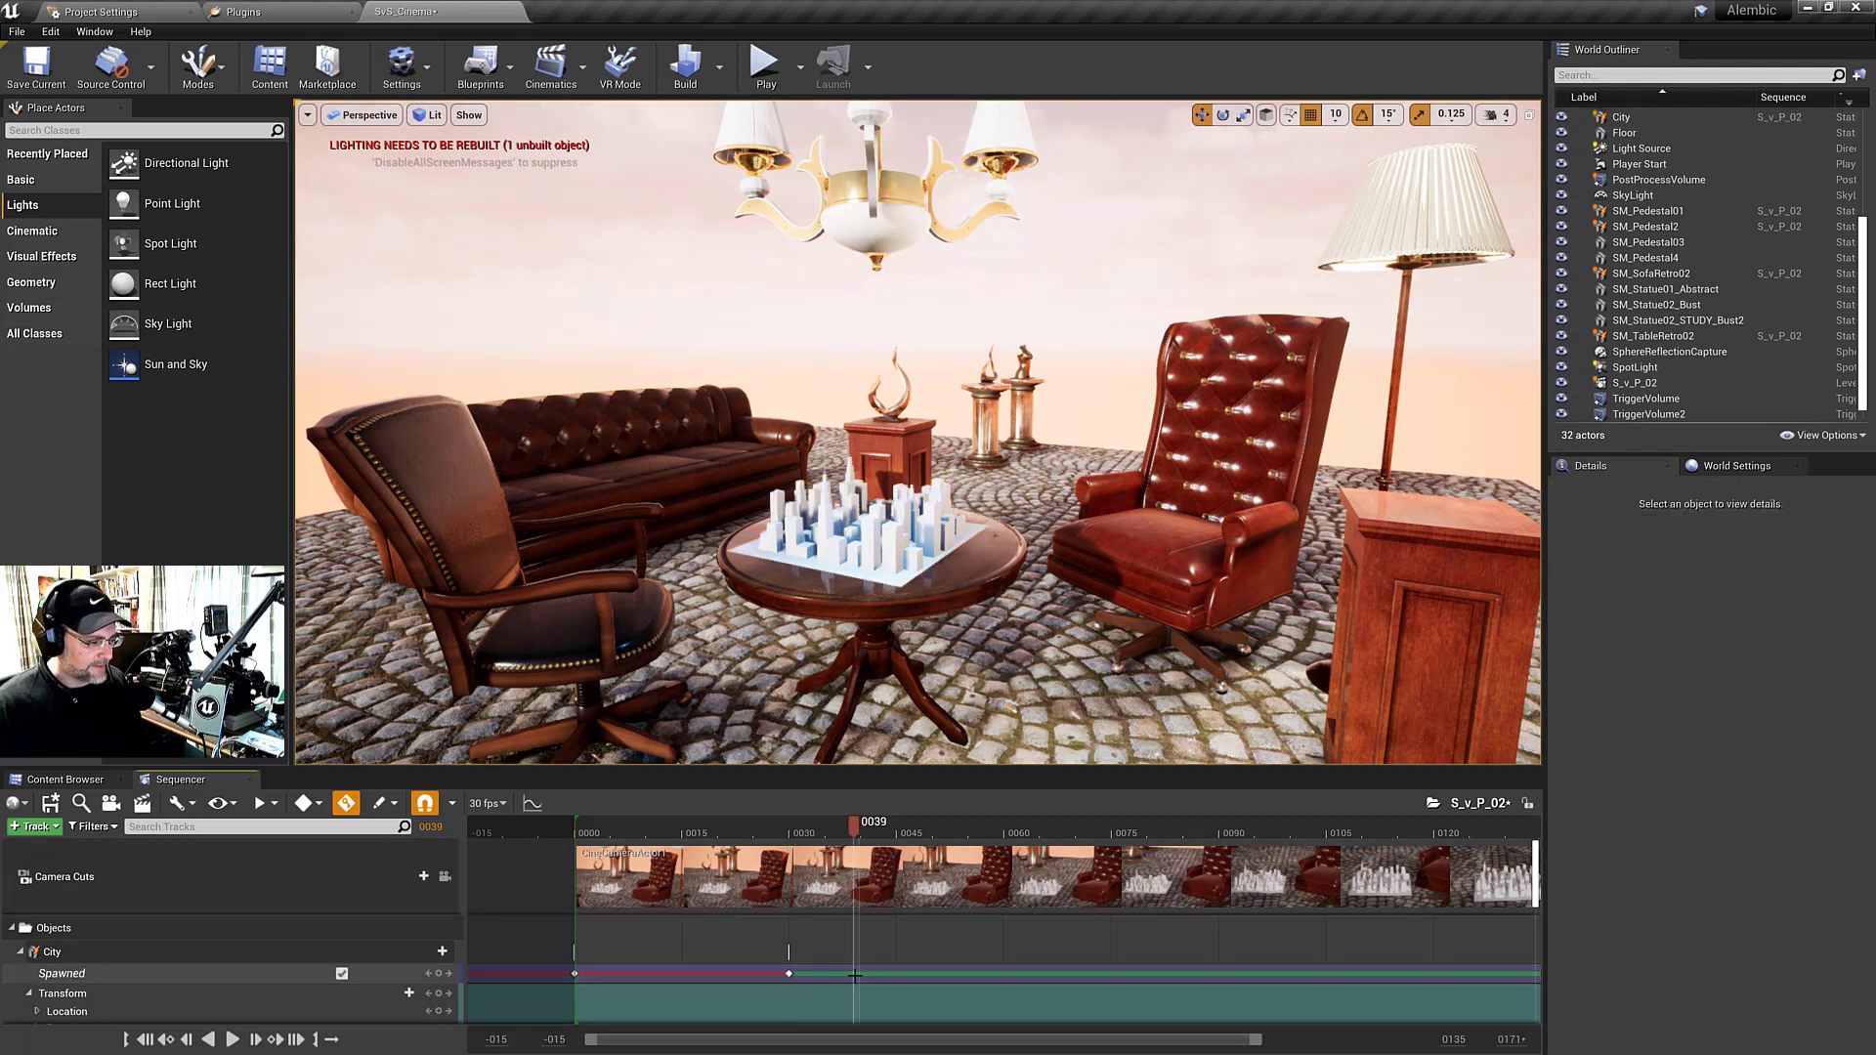
{"action": "key", "text": "Return"}
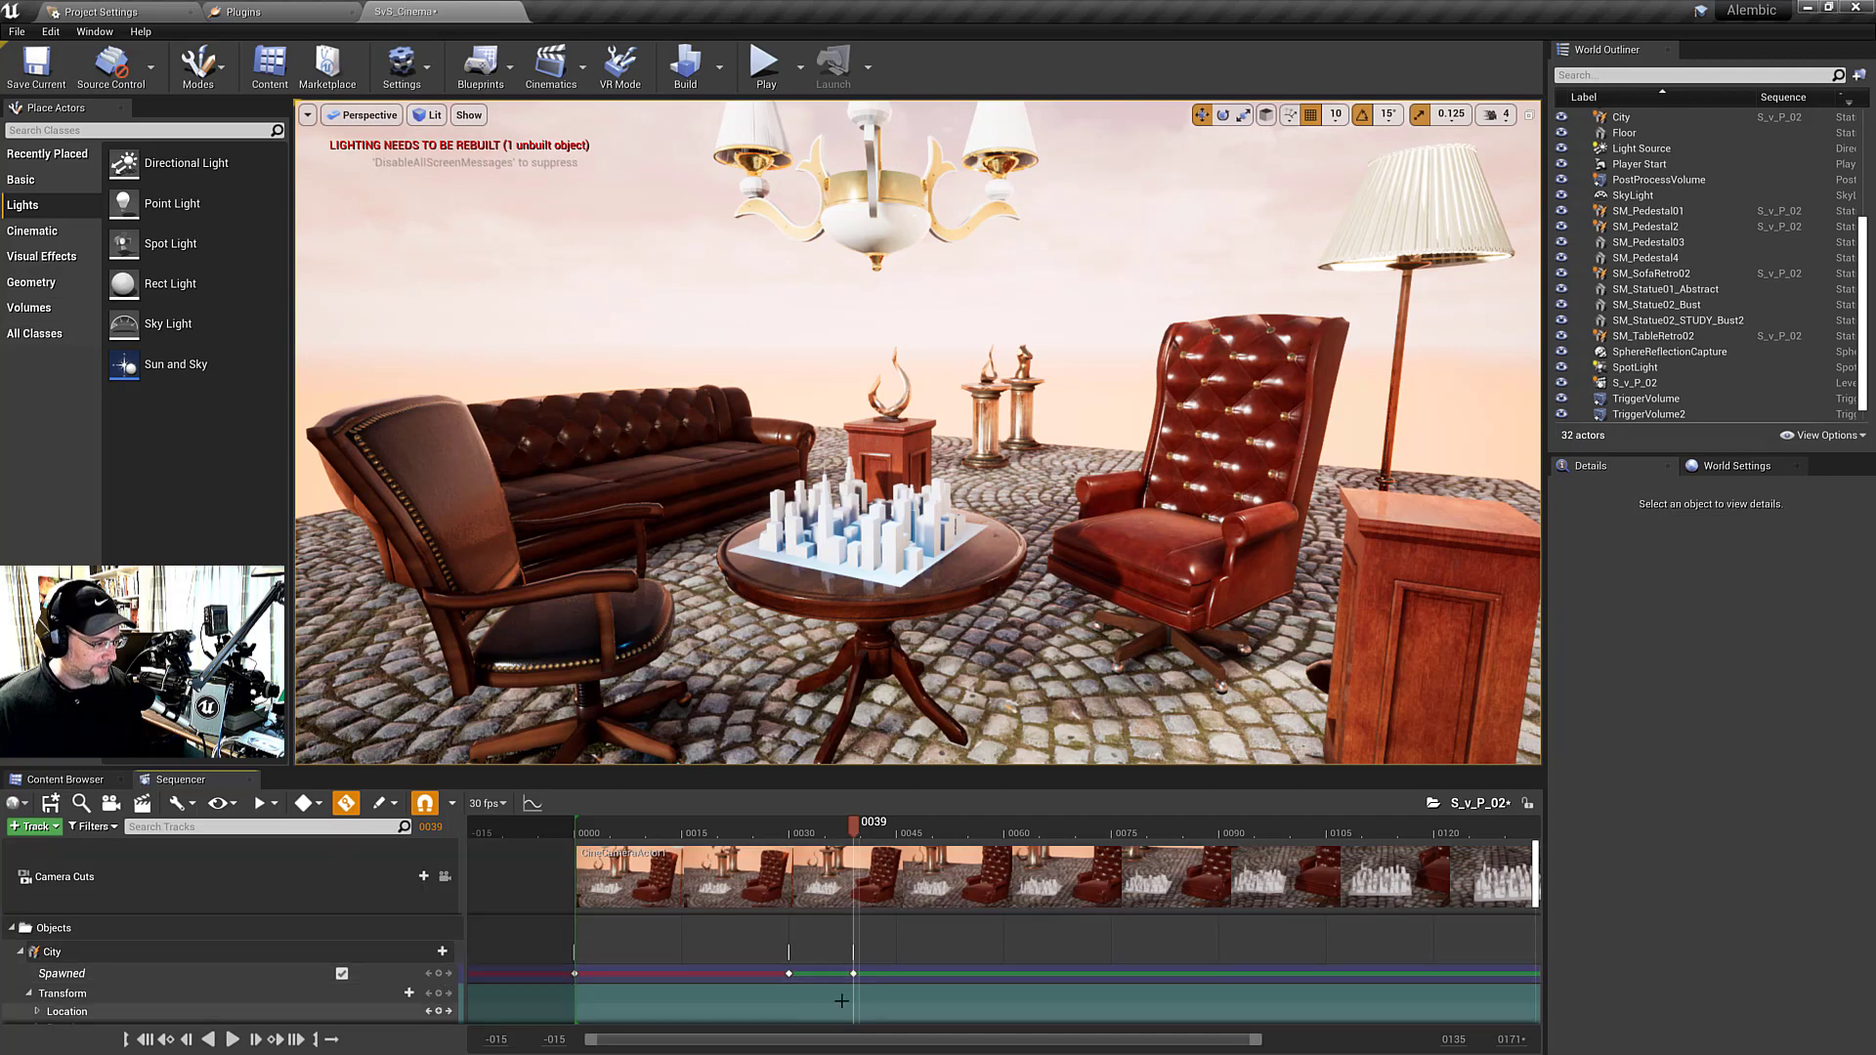
{"action": "right_click", "coordinate": [853, 973]}
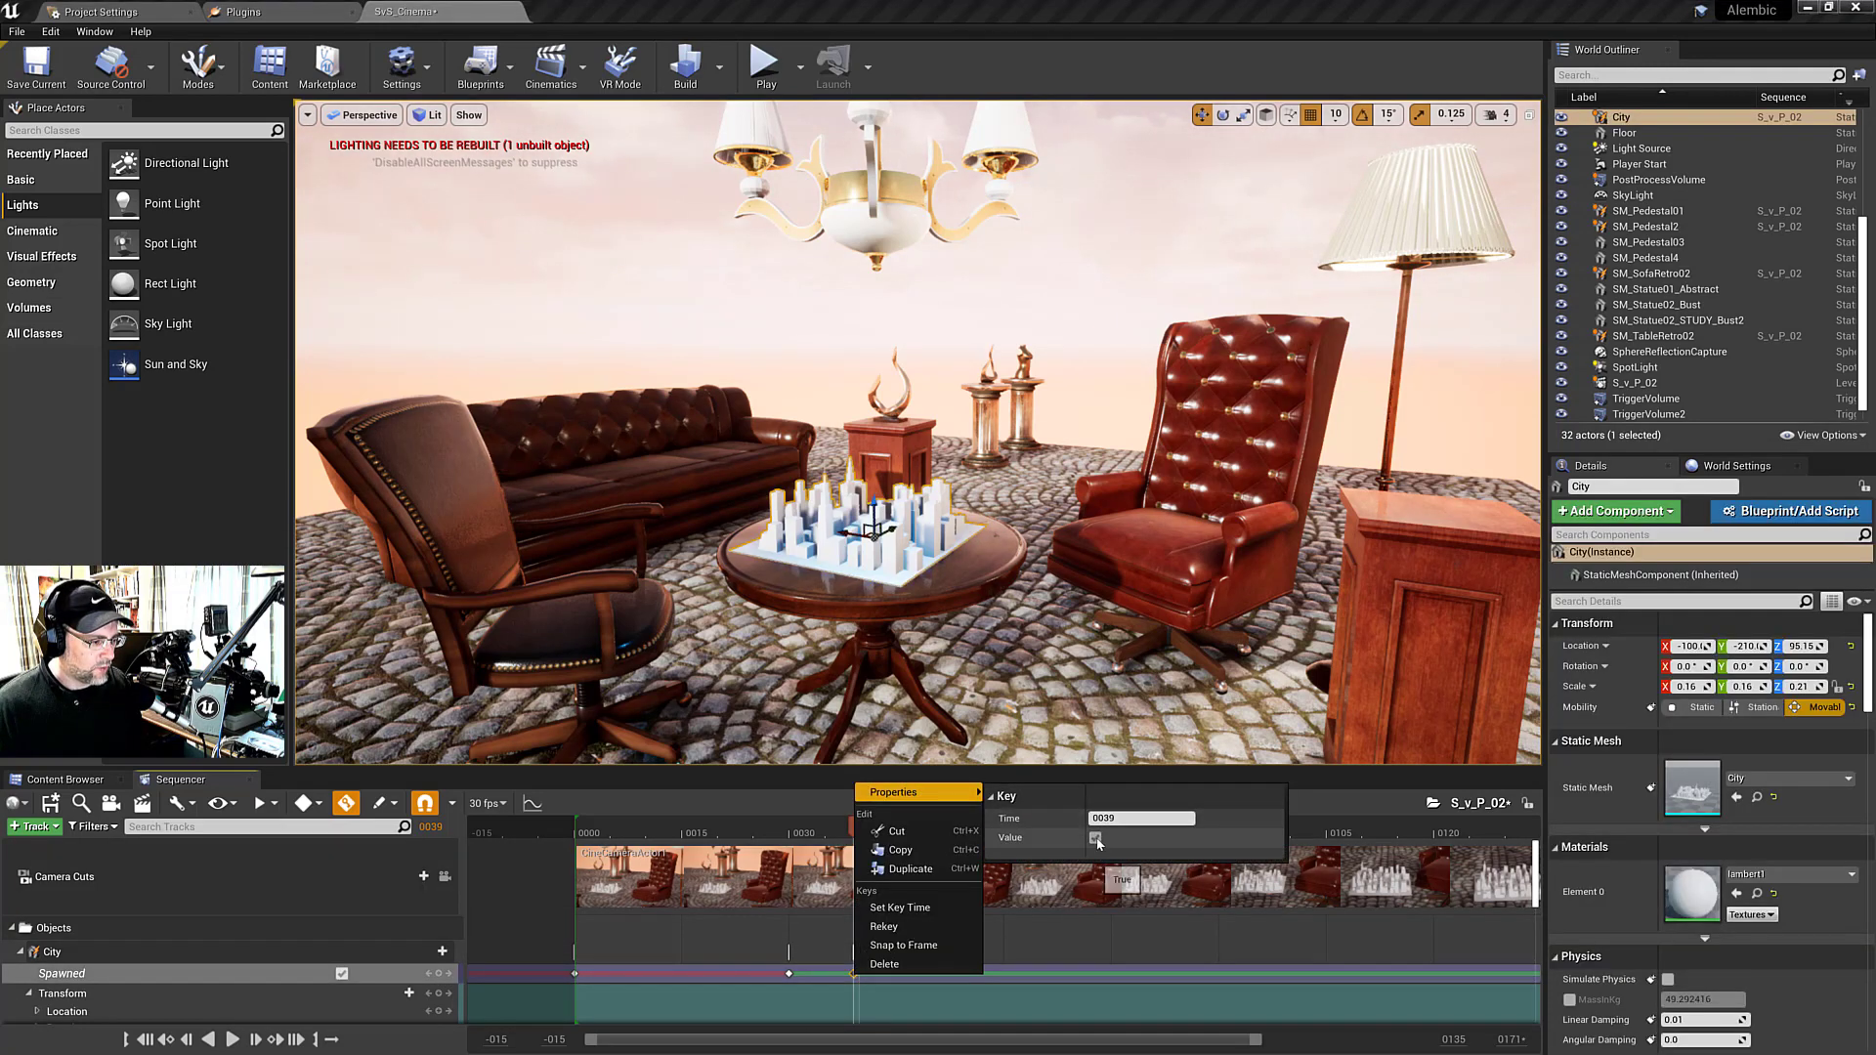
{"action": "left_click", "coordinate": [1096, 837]}
{"action": "left_click", "coordinate": [1095, 837]}
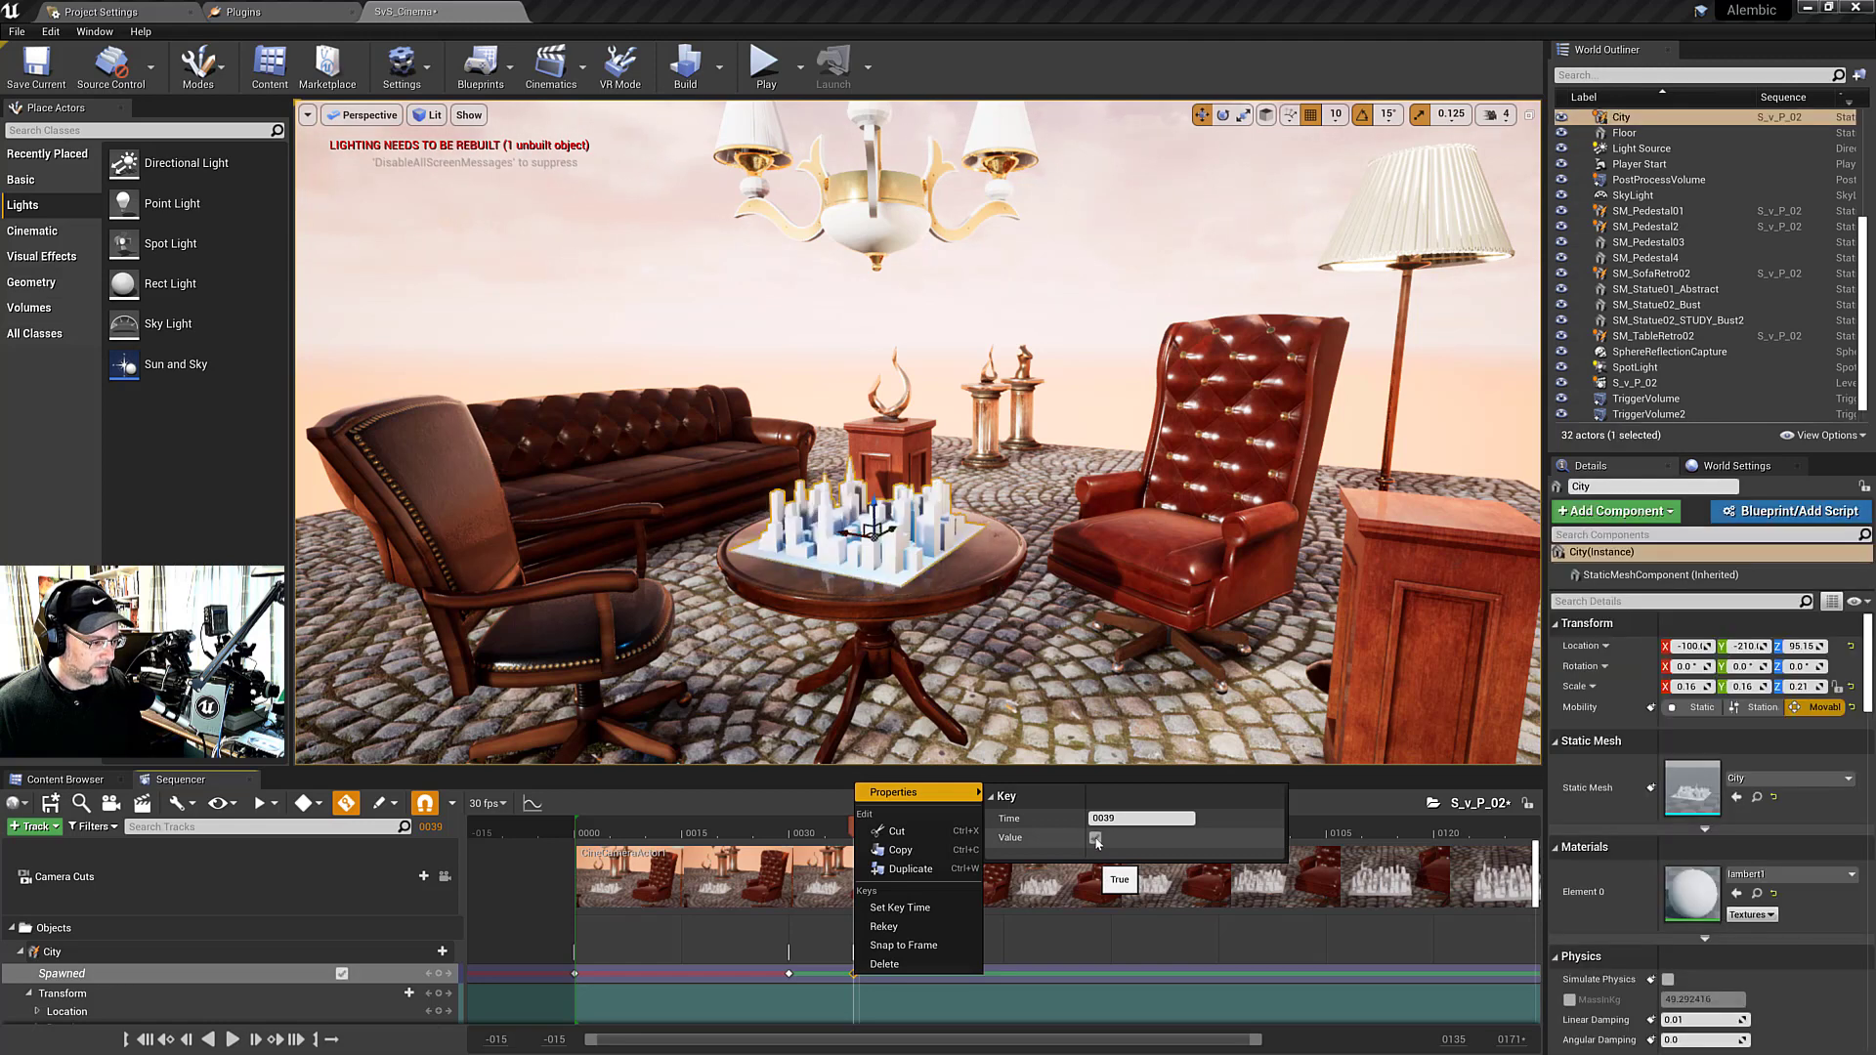
{"action": "left_click", "coordinate": [857, 973]}
{"action": "key", "text": "Delete"}
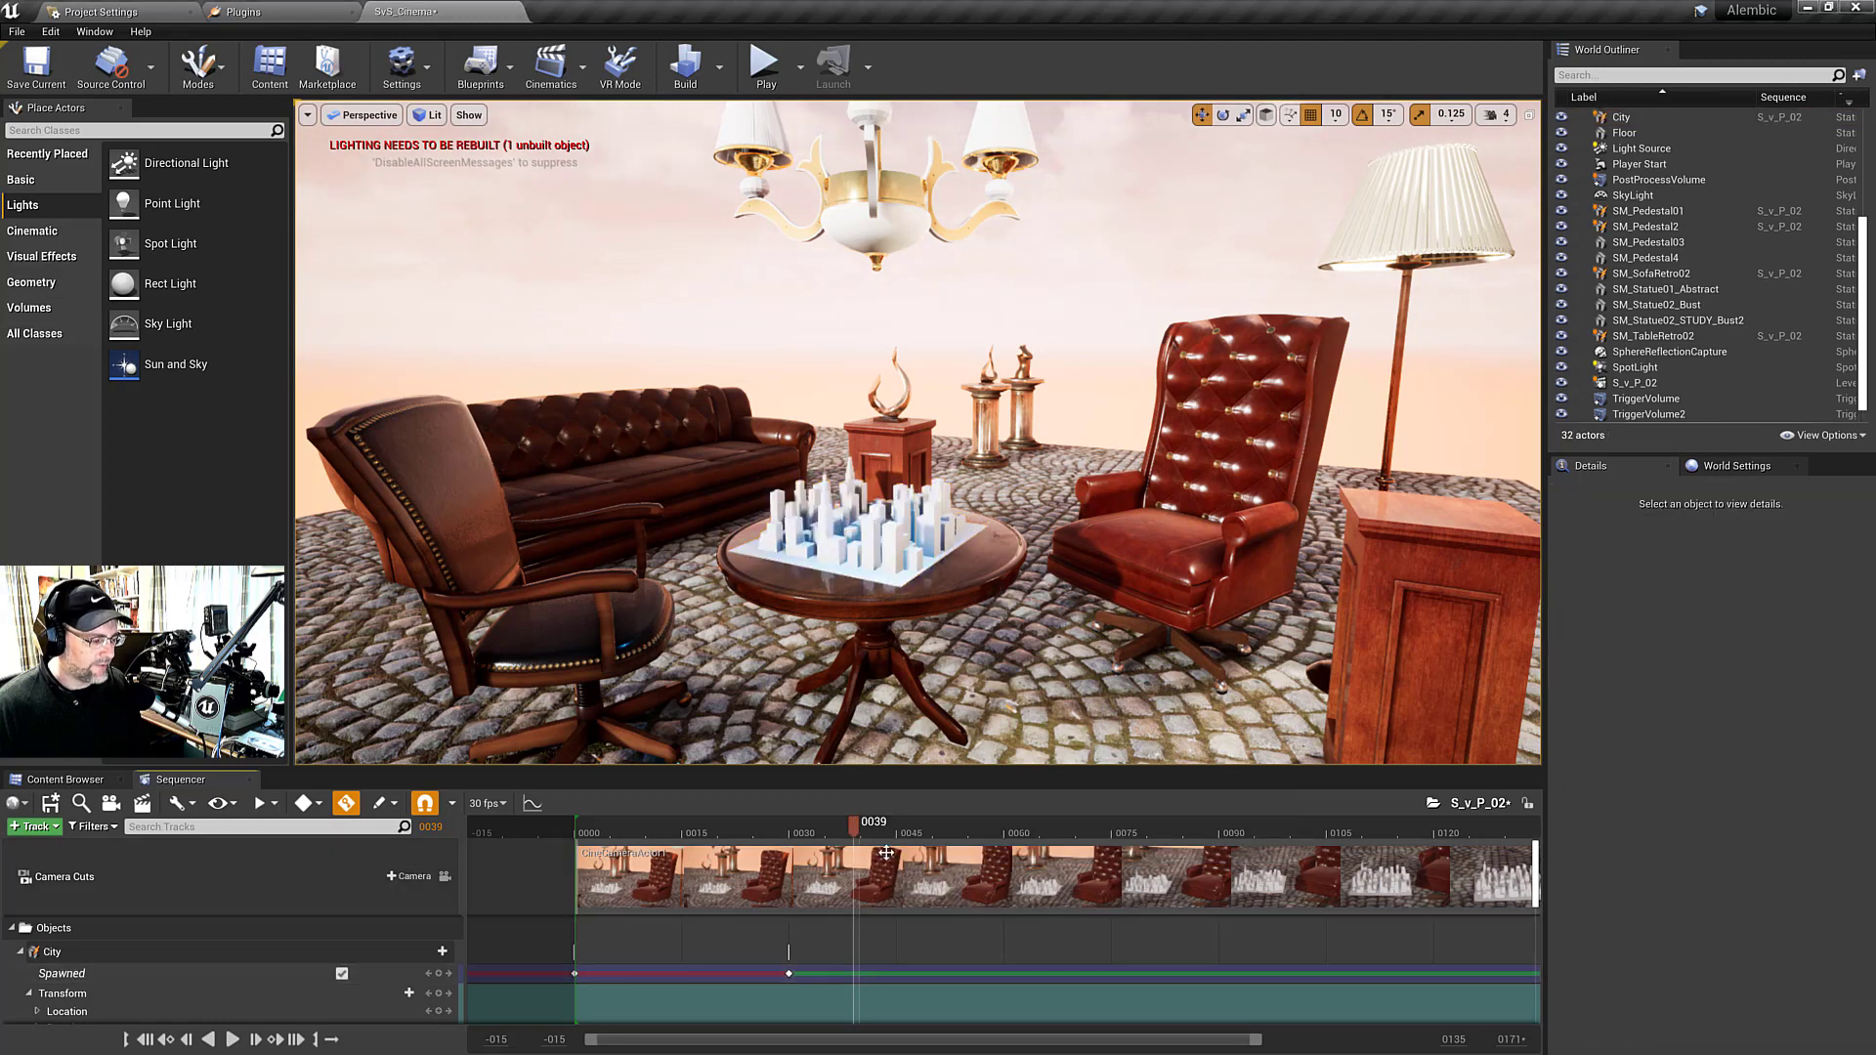
Scrub the Sequencer playhead back to frame 0000 so City despawns
{"action": "left_click_drag", "start_coordinate": [853, 827], "coordinate": [584, 822]}
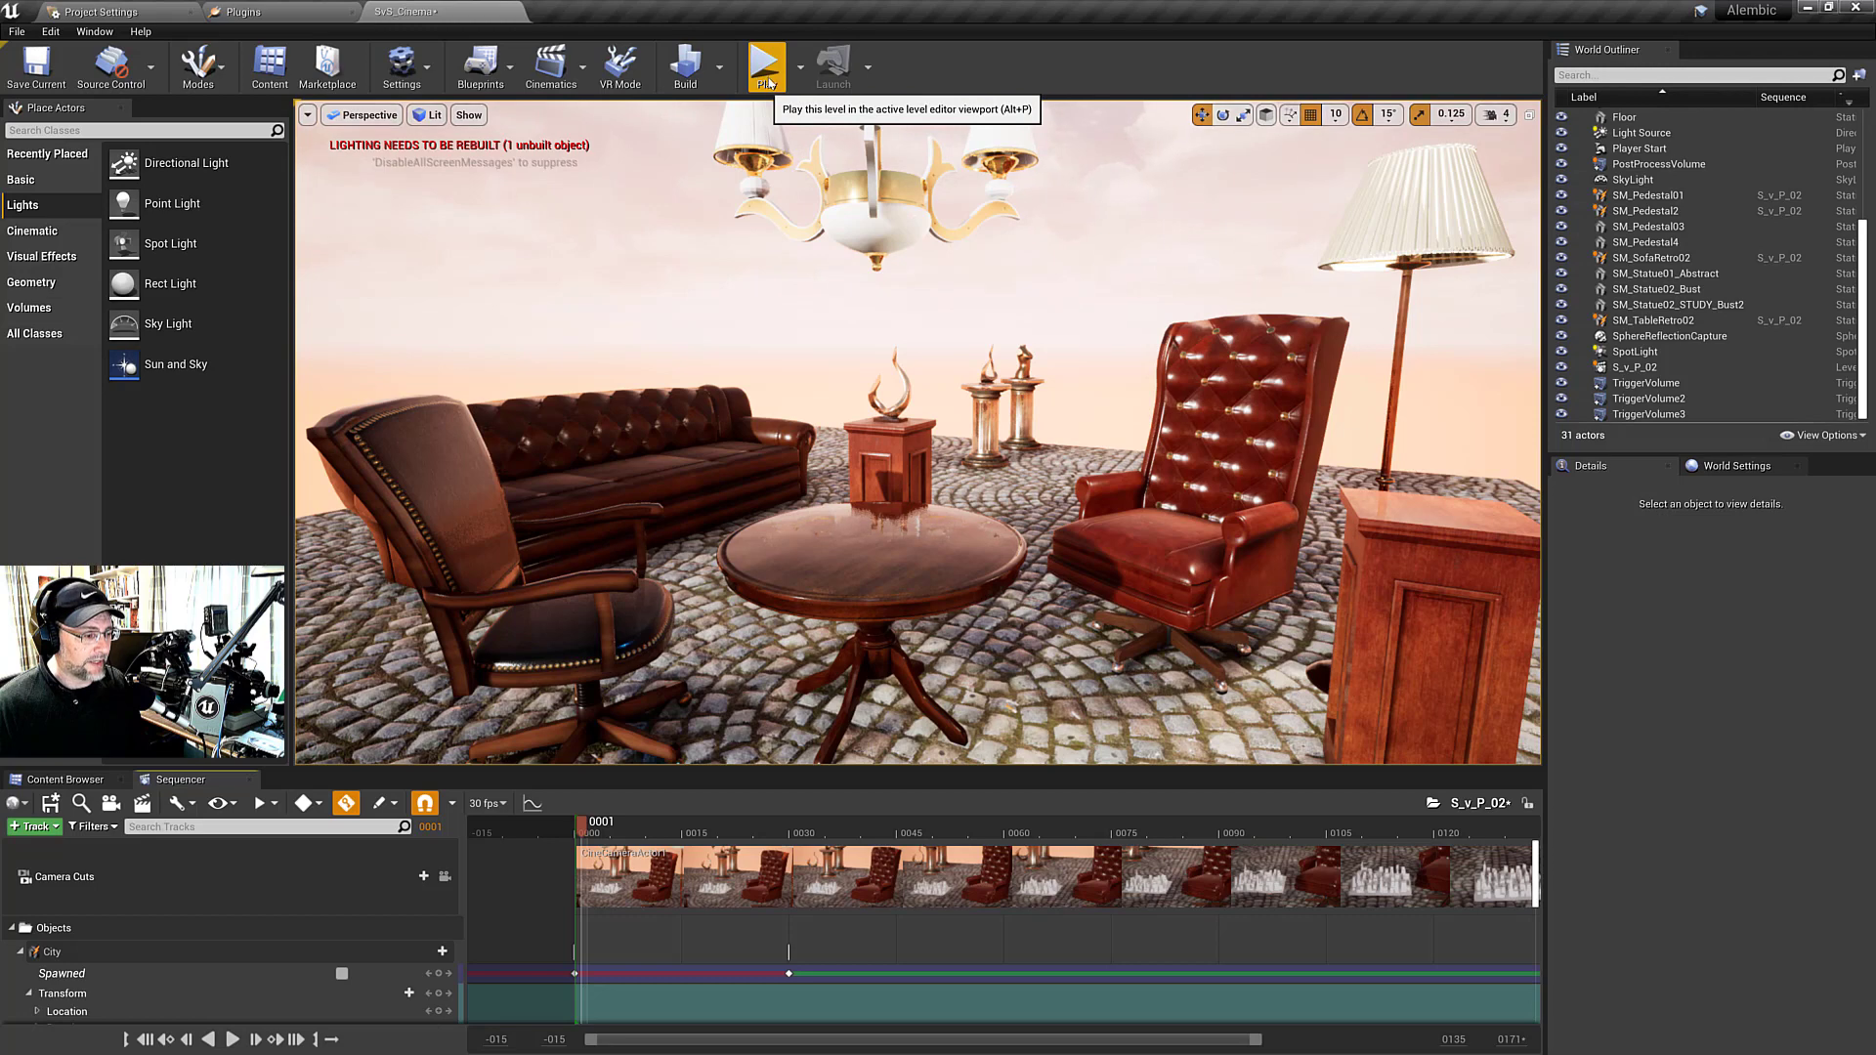
{"action": "left_click", "coordinate": [577, 829]}
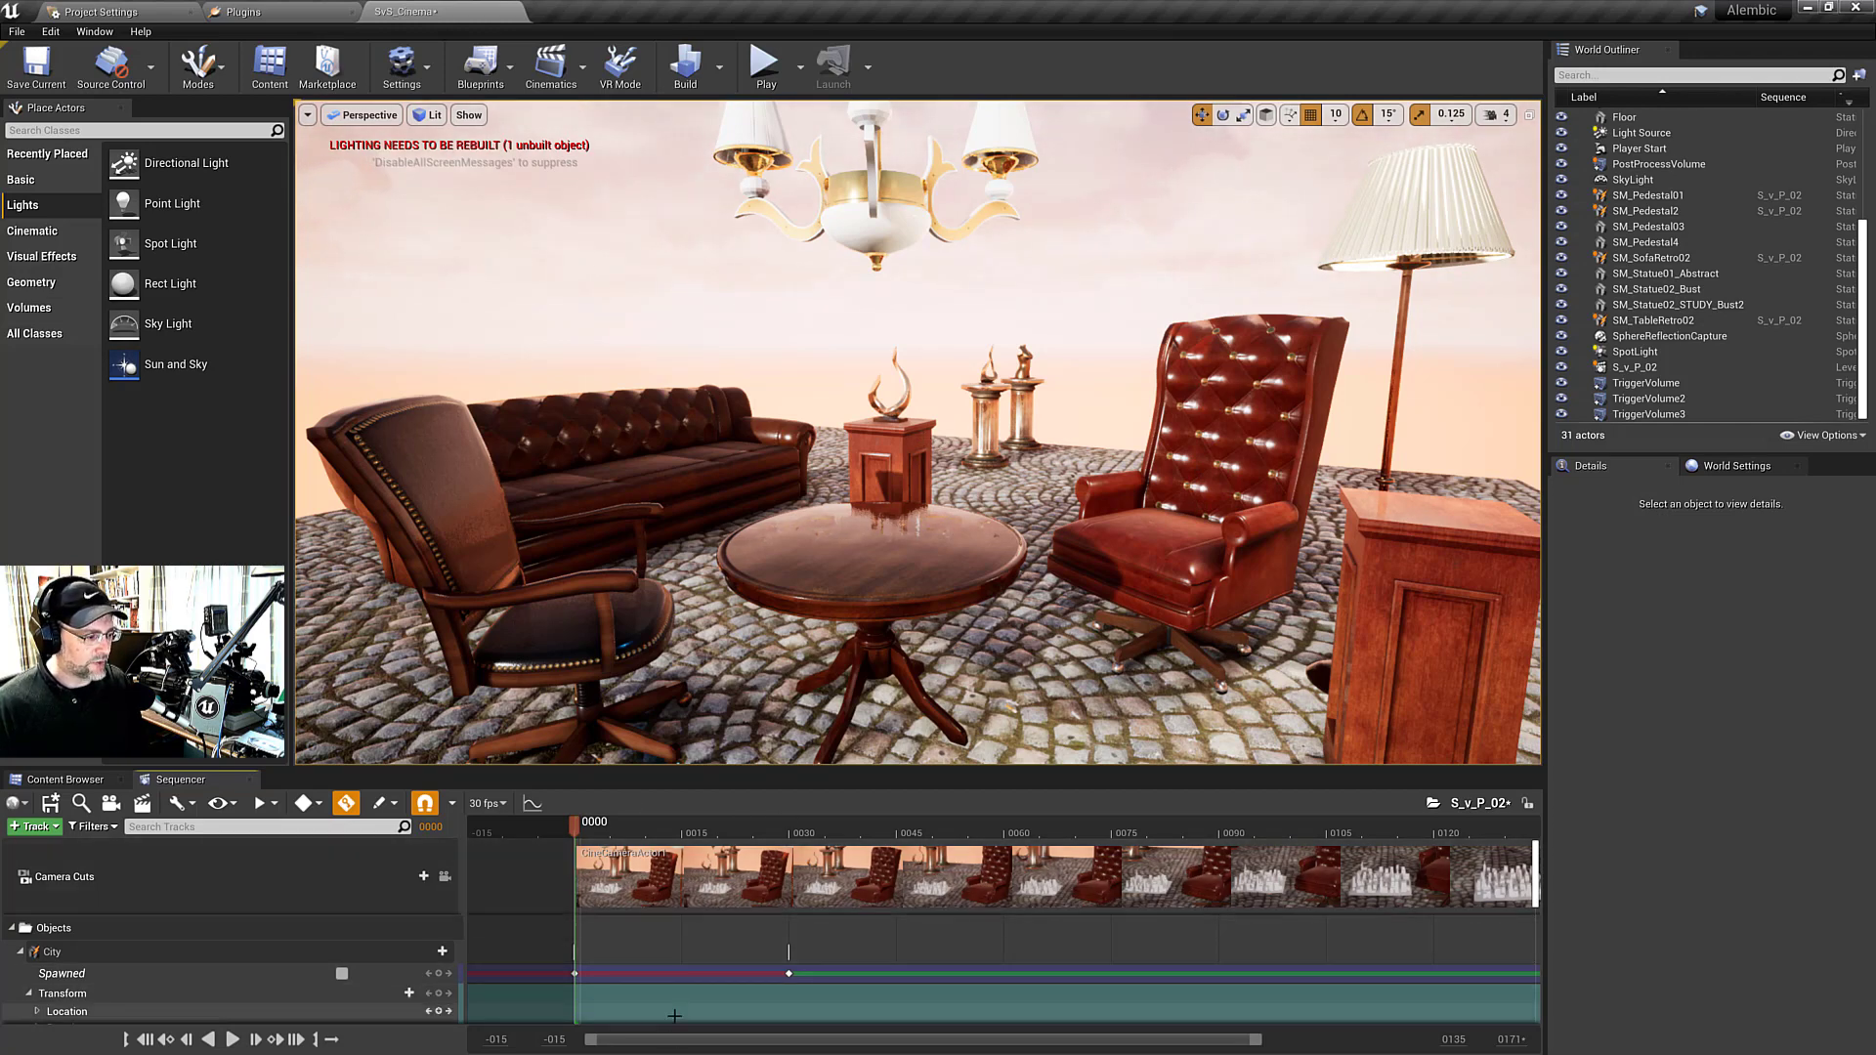
Start a Play In Editor session of the level
{"action": "left_click", "coordinate": [765, 69]}
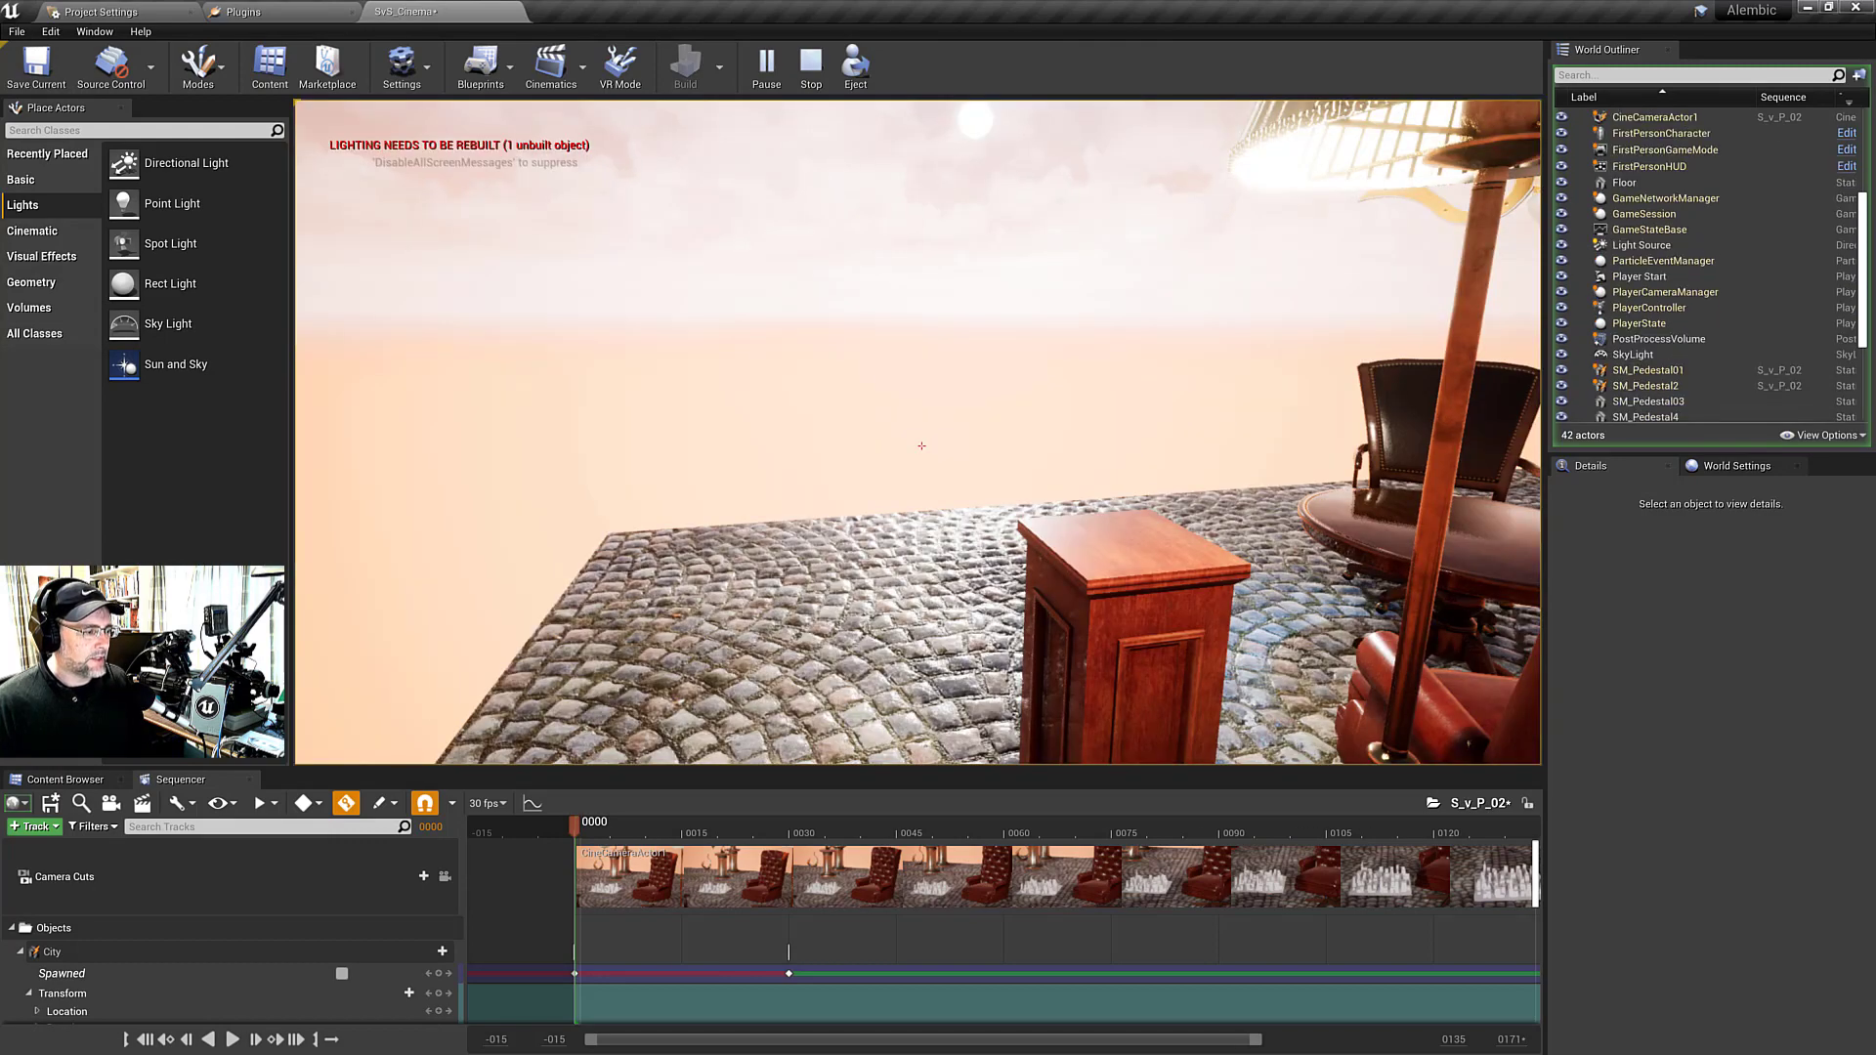
Stop the play session and scrub the sequence to frame 0021 so the furniture spawns
{"action": "key", "text": "w"}
{"action": "key", "text": "Escape"}
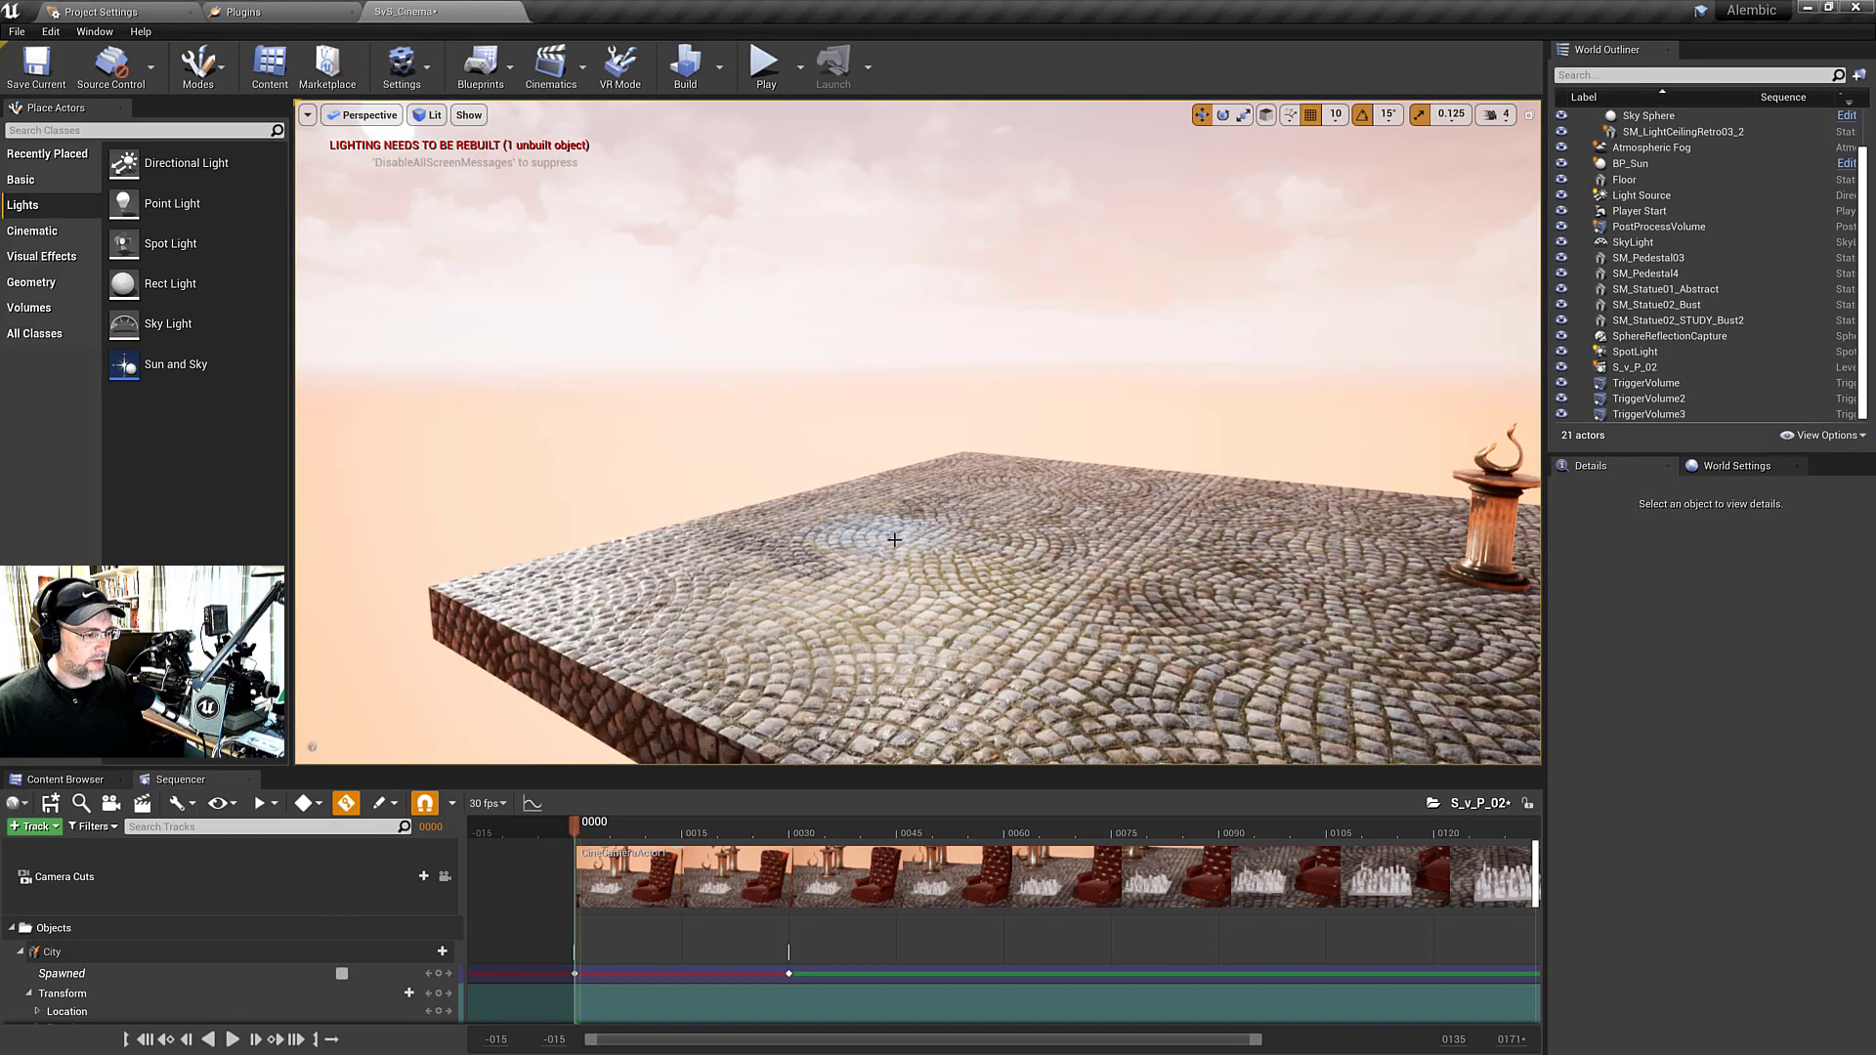
{"action": "right_click_drag", "start_coordinate": [894, 539], "coordinate": [986, 539]}
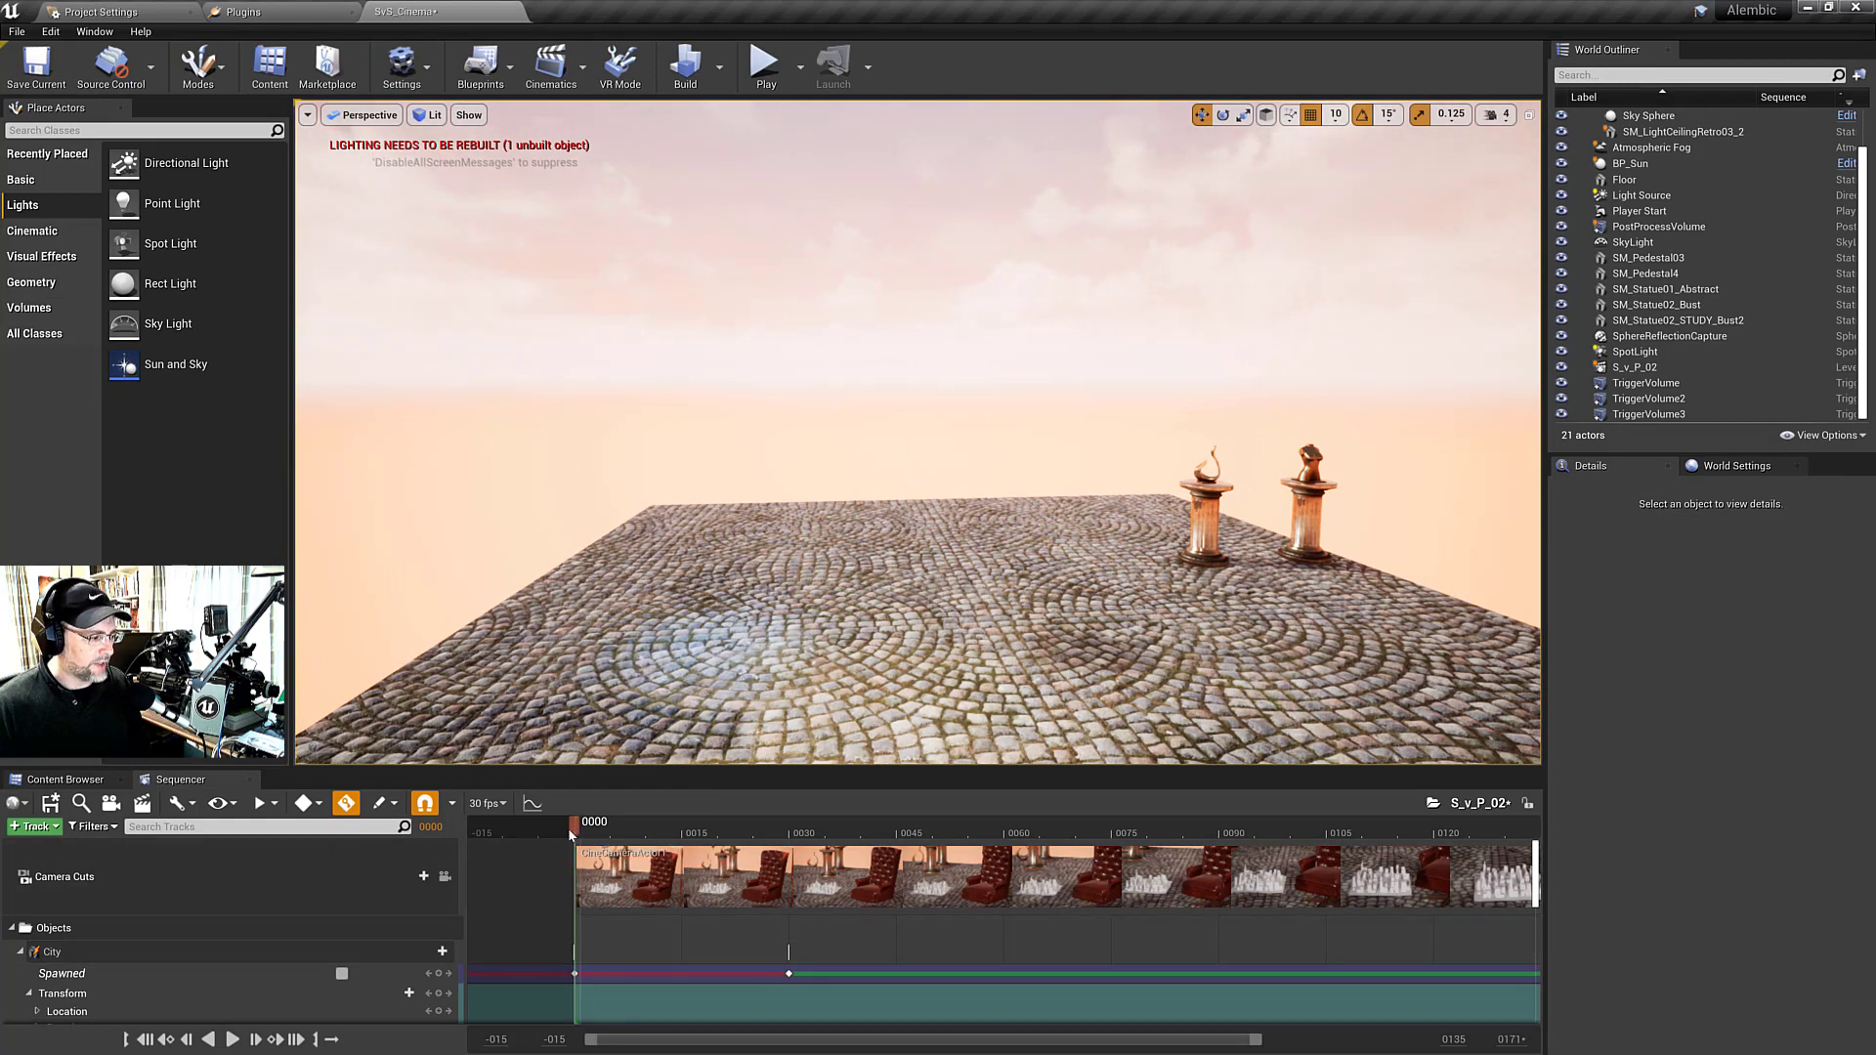
{"action": "left_click_drag", "start_coordinate": [570, 830], "coordinate": [724, 820]}
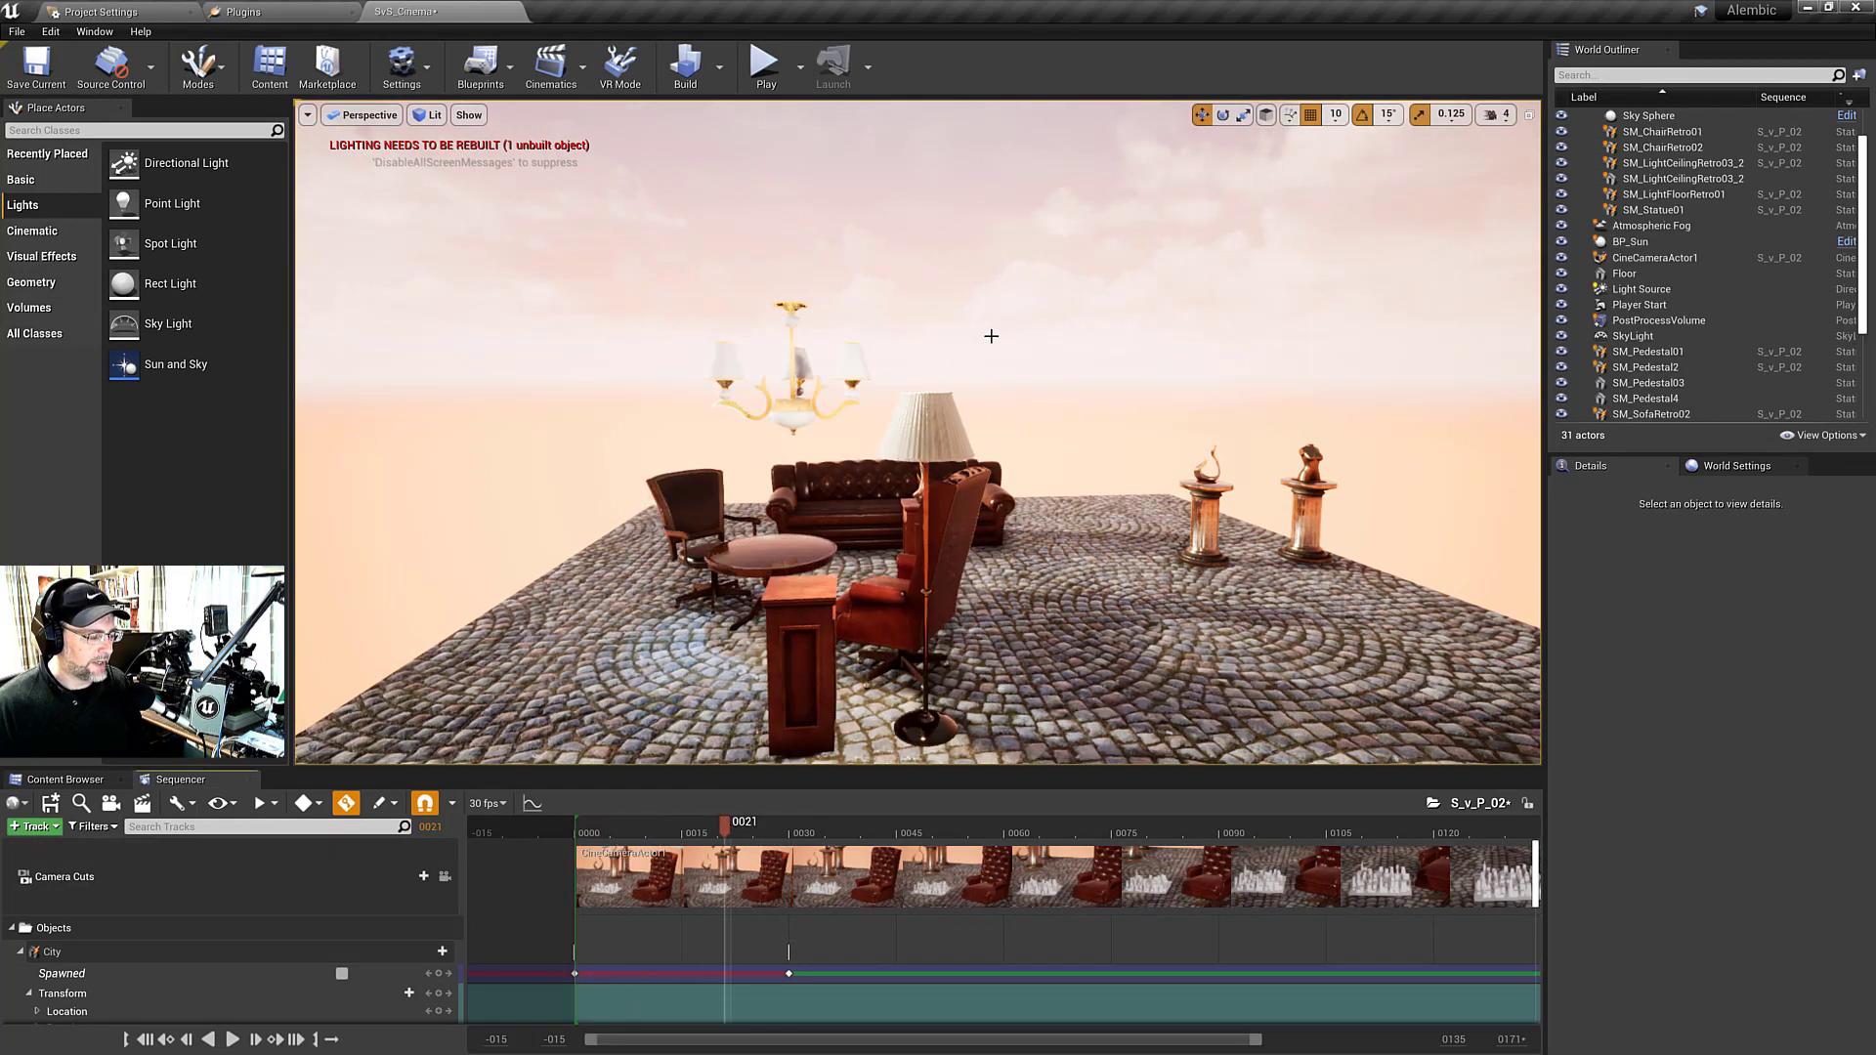
{"action": "left_click", "coordinate": [17, 31]}
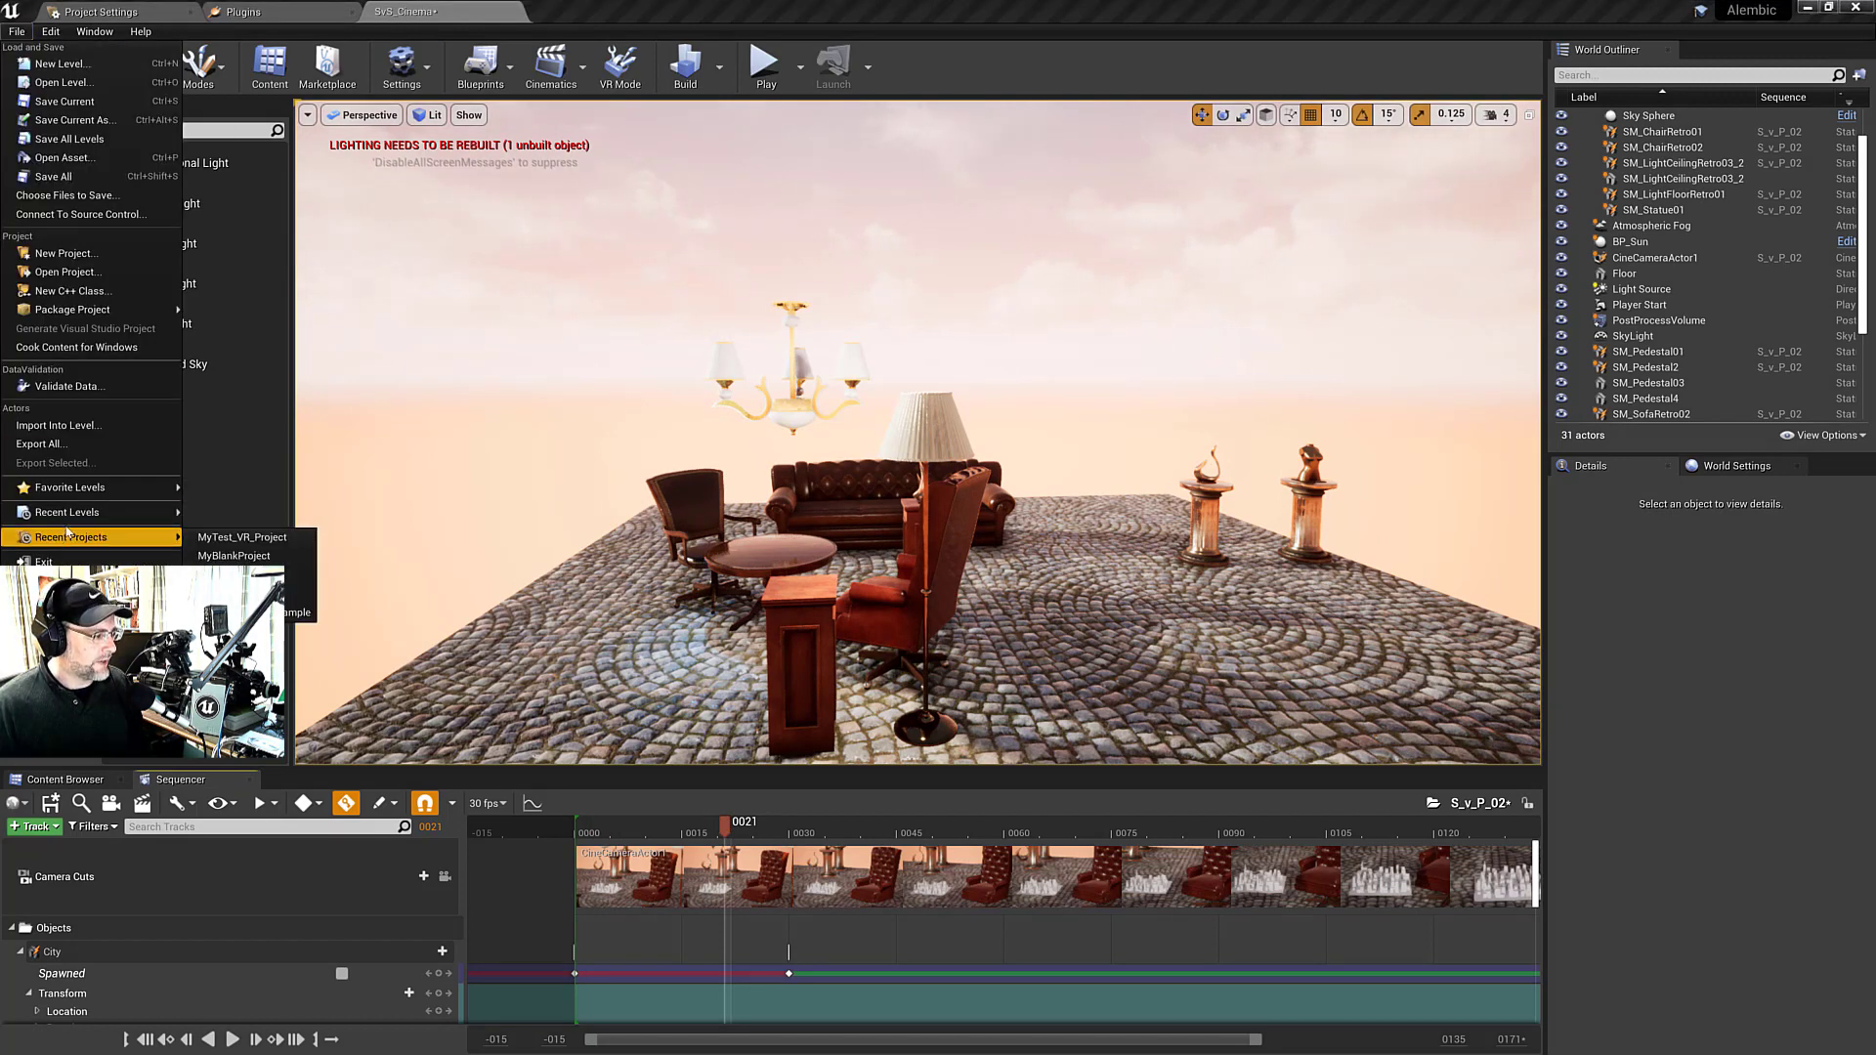
Create a new Default level, discarding unsaved changes to the old one
{"action": "left_click", "coordinate": [50, 31]}
{"action": "mouse_move", "coordinate": [16, 31]}
{"action": "left_click", "coordinate": [68, 62]}
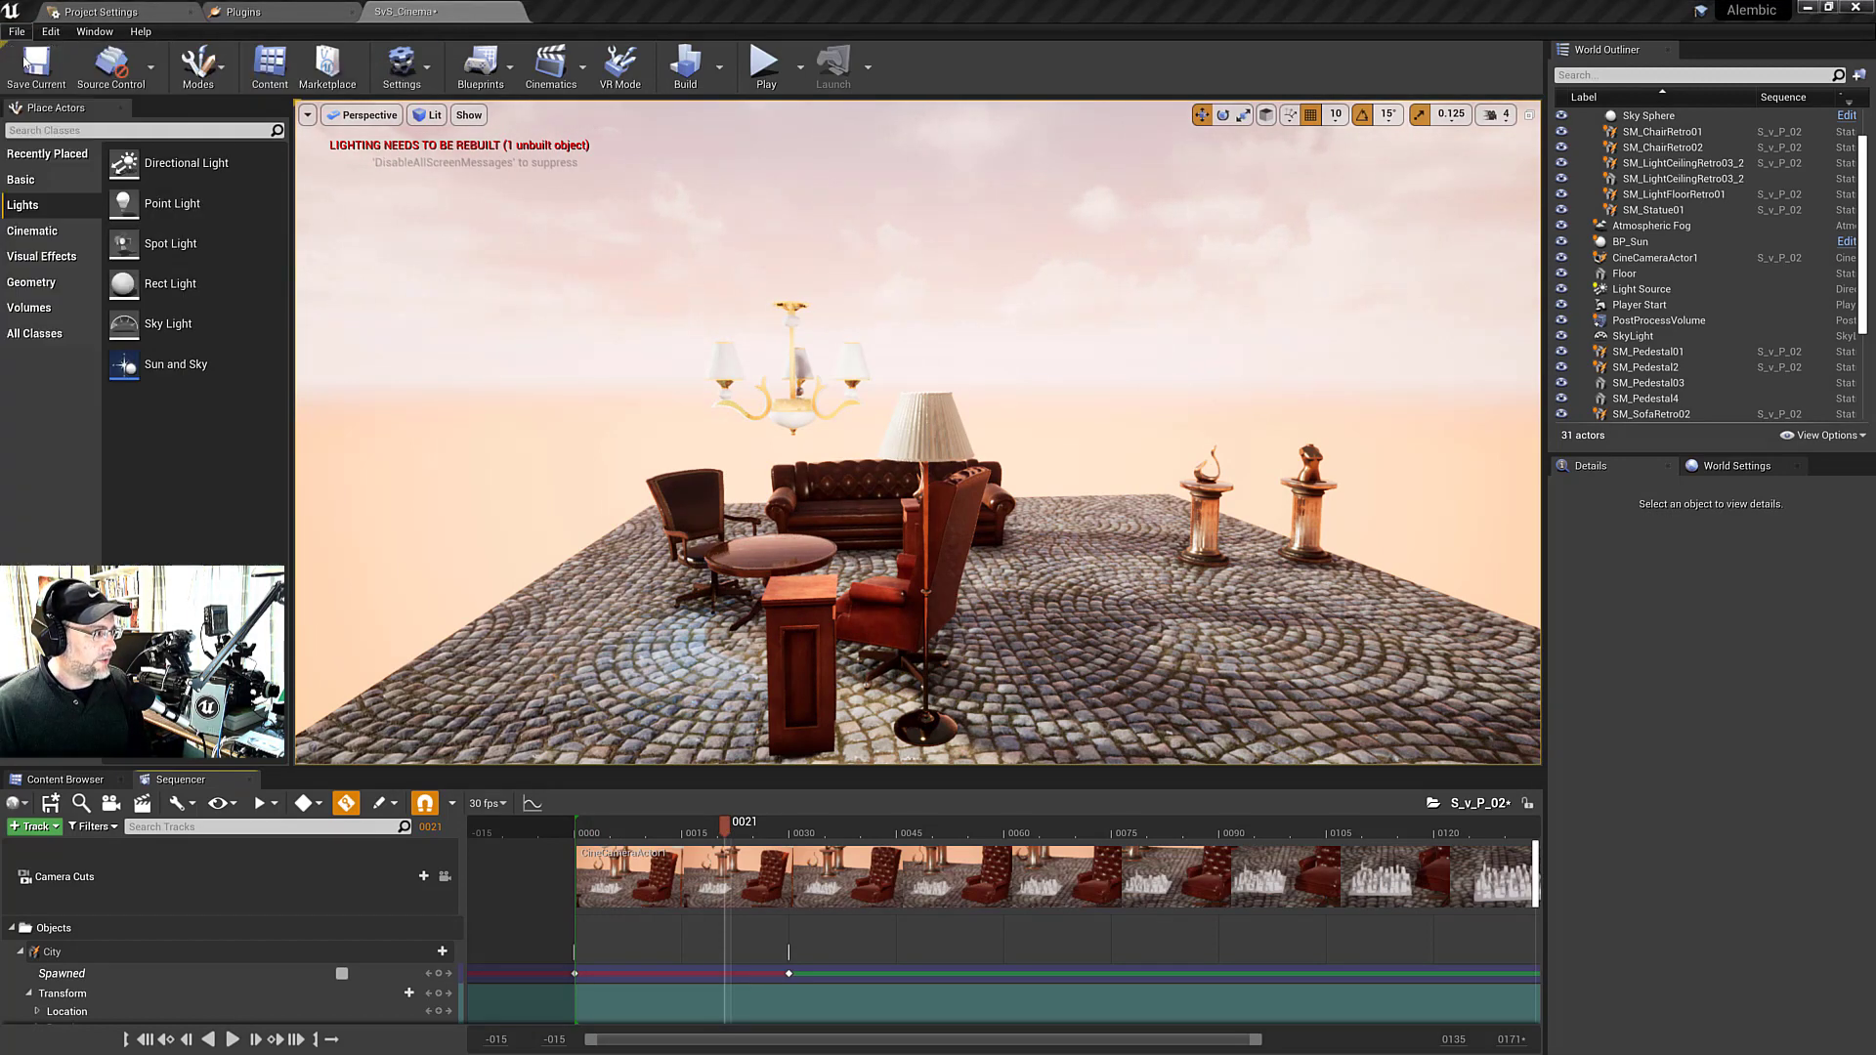
{"action": "left_click", "coordinate": [787, 430]}
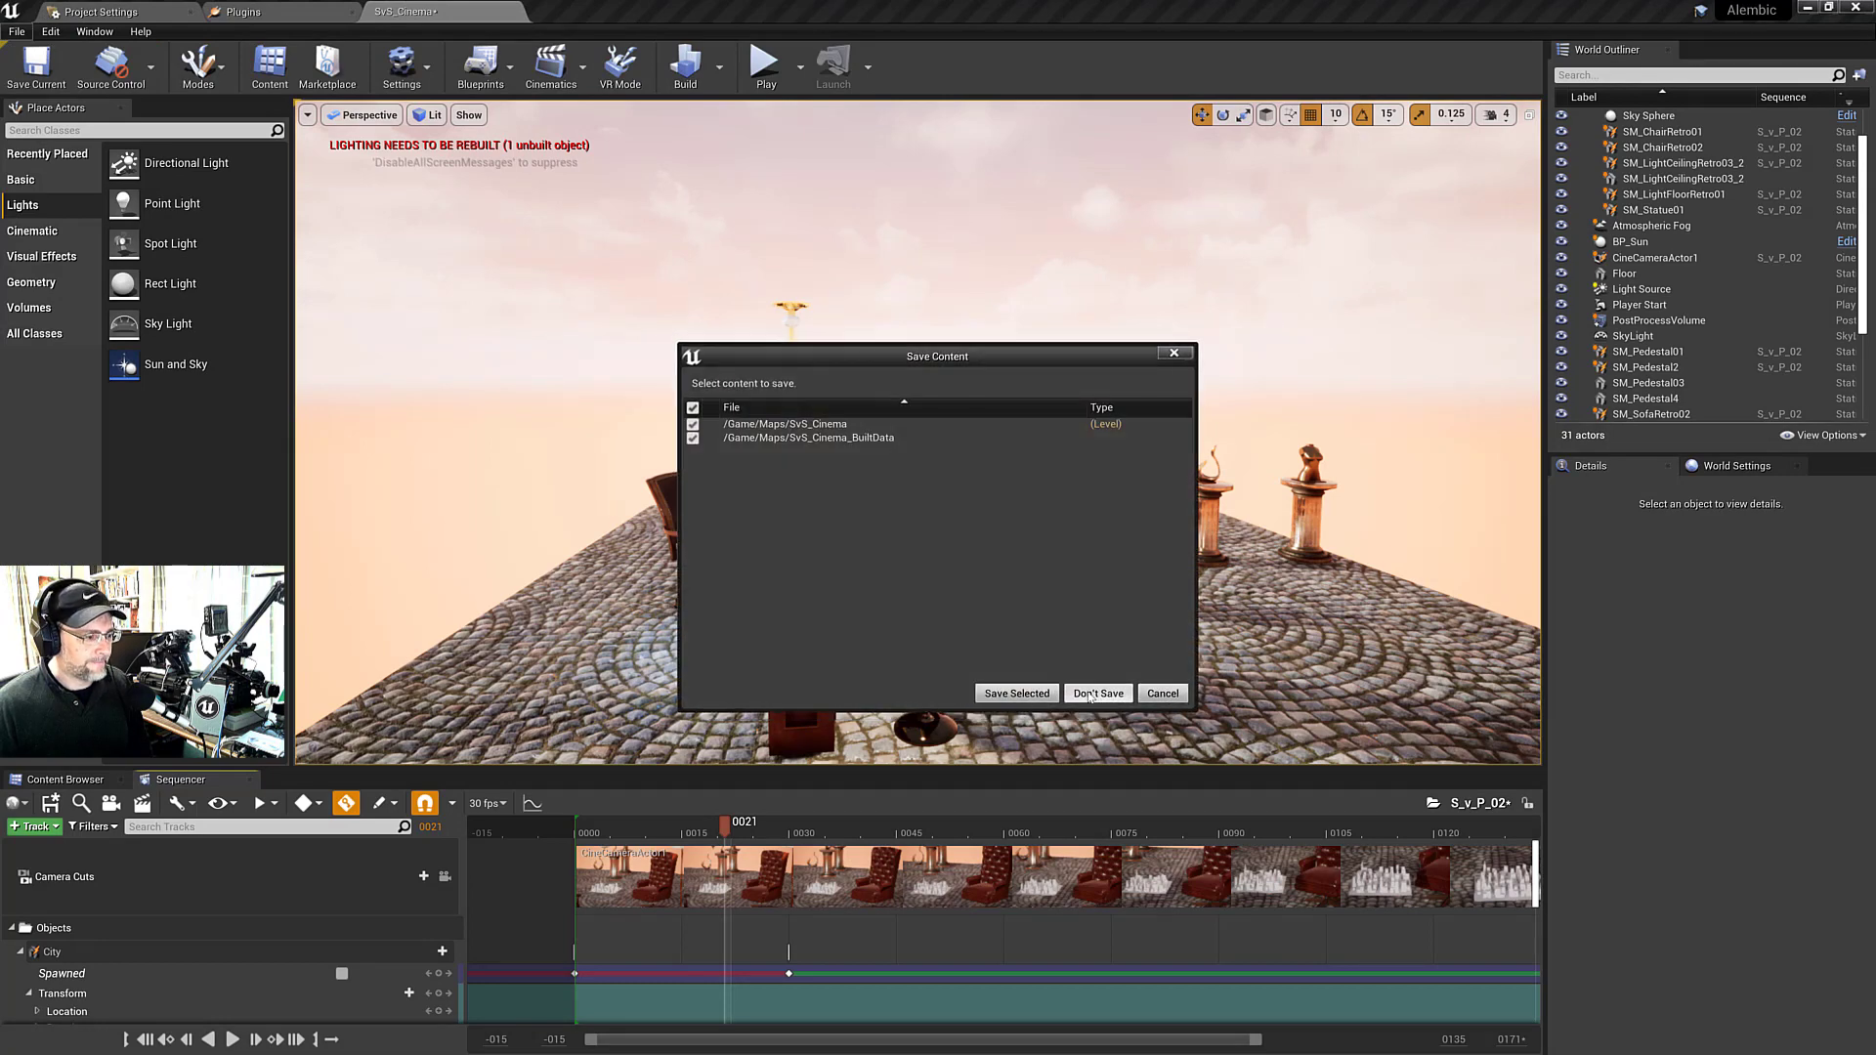
{"action": "left_click", "coordinate": [1099, 696]}
Drag the S_v_P_02 sequence from the Sequence folder into the viewport and frame the furniture
{"action": "left_click", "coordinate": [95, 778]}
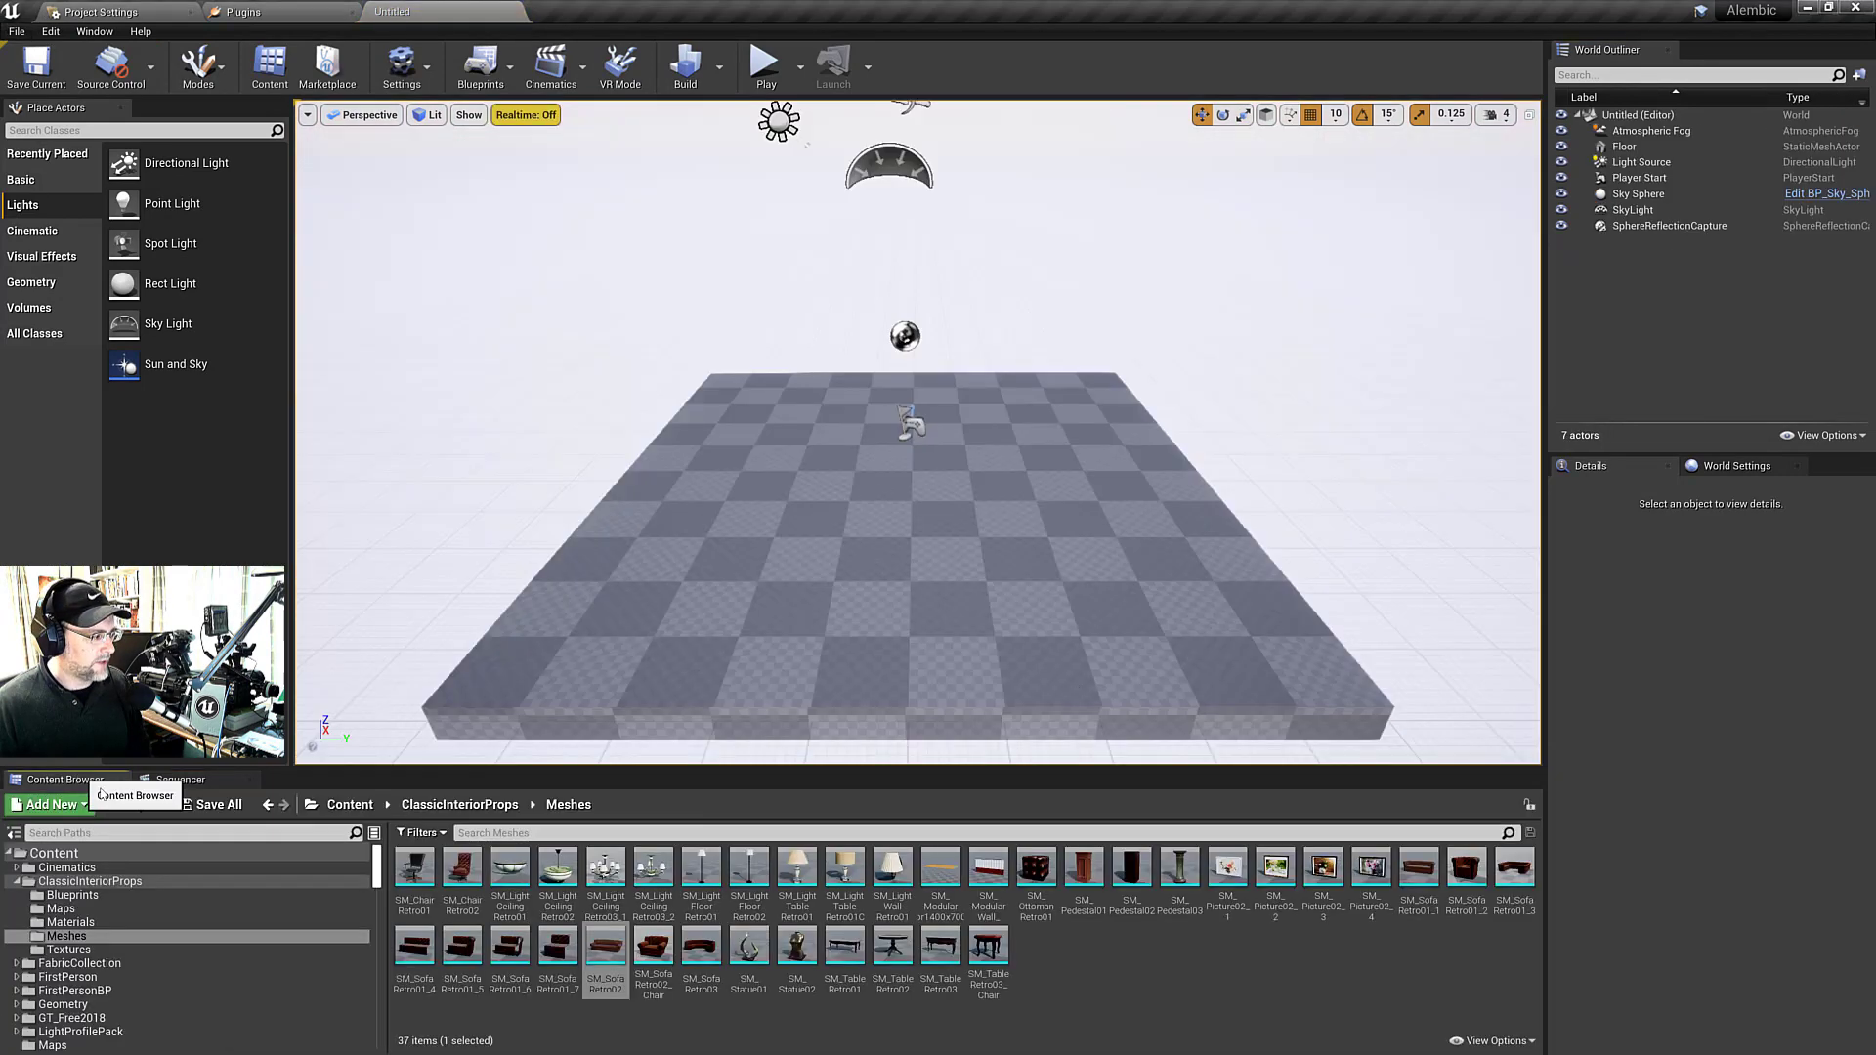
{"action": "left_click", "coordinate": [78, 937]}
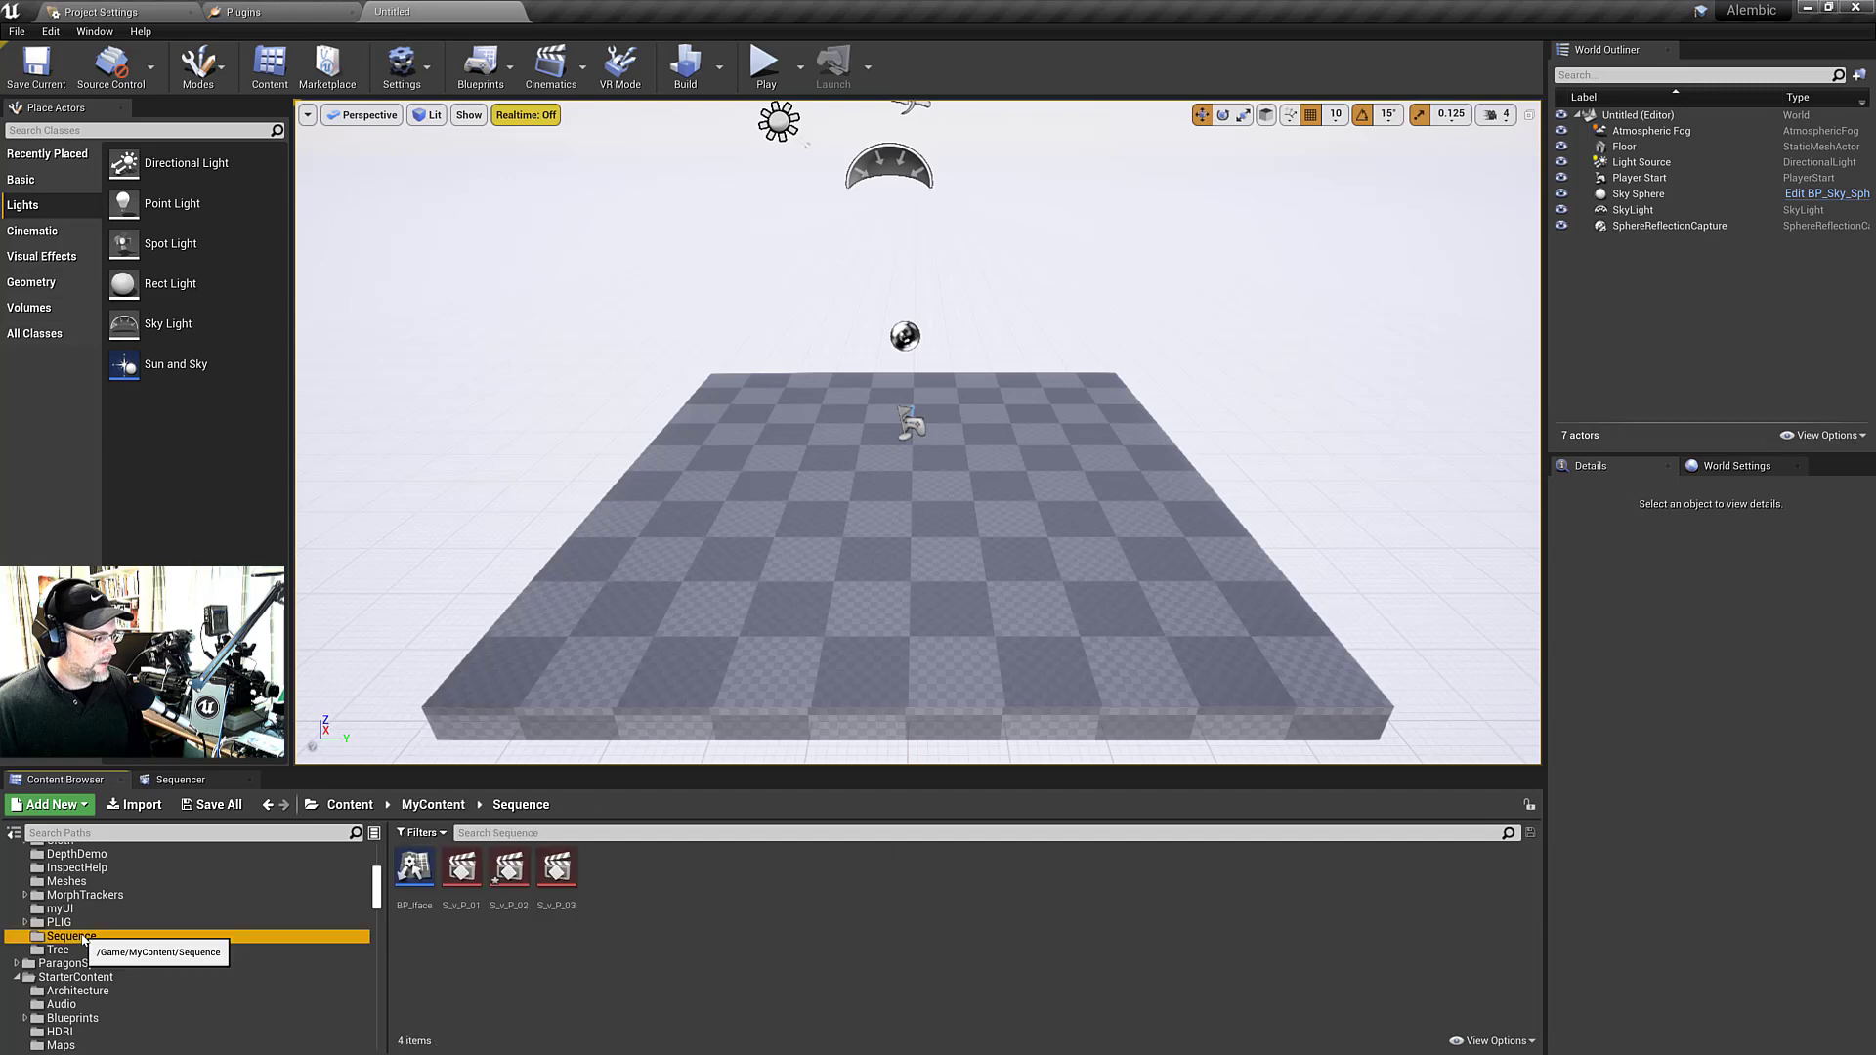
{"action": "left_click_drag", "start_coordinate": [509, 867], "coordinate": [806, 499]}
{"action": "right_click_drag", "start_coordinate": [806, 498], "coordinate": [836, 464]}
{"action": "right_click_drag", "start_coordinate": [1051, 491], "coordinate": [1031, 587]}
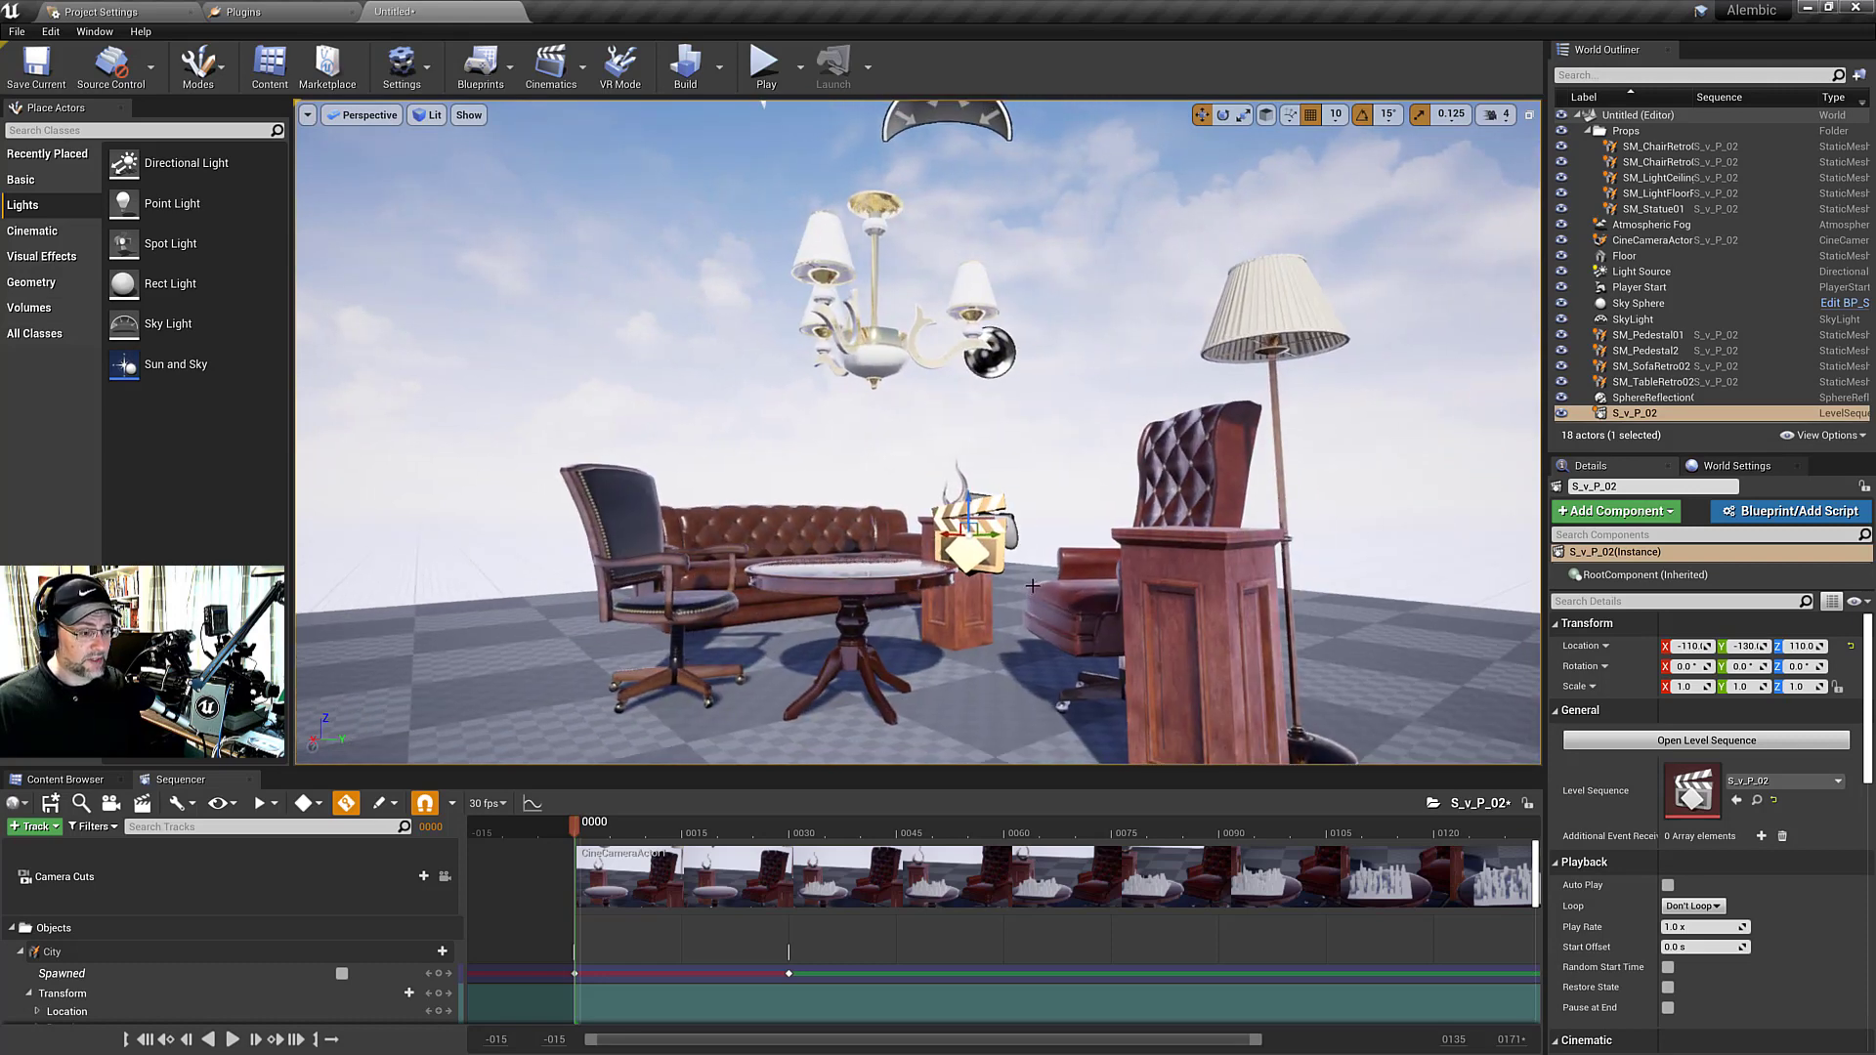